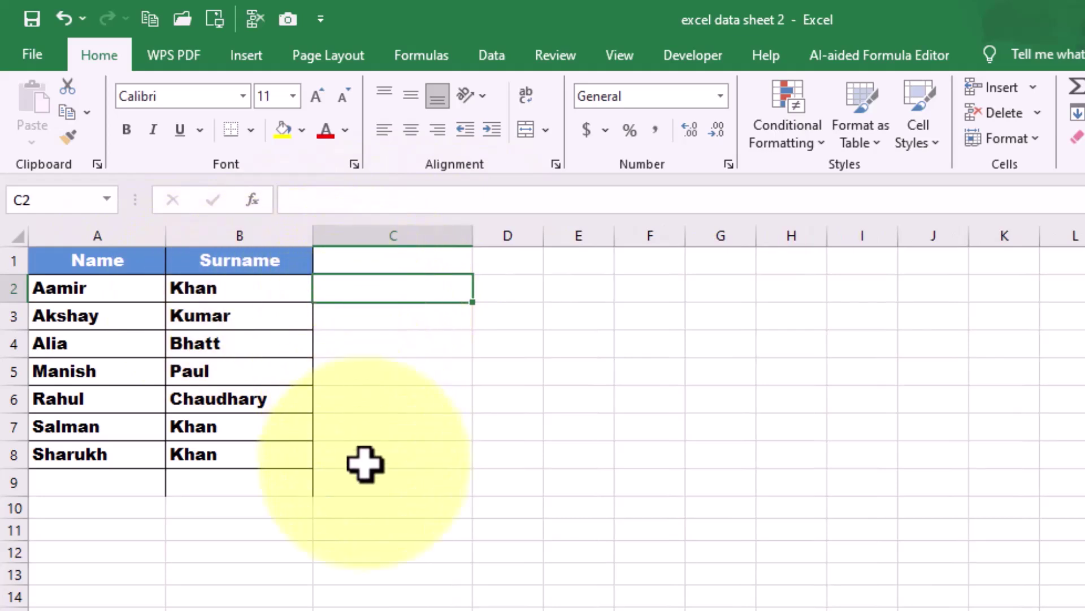
Widen column C slightly and enter the first row's name and surname combined as a full name in C2
{"action": "left_click_drag", "start_coordinate": [469, 235], "coordinate": [490, 242]}
{"action": "double_click", "coordinate": [381, 287]}
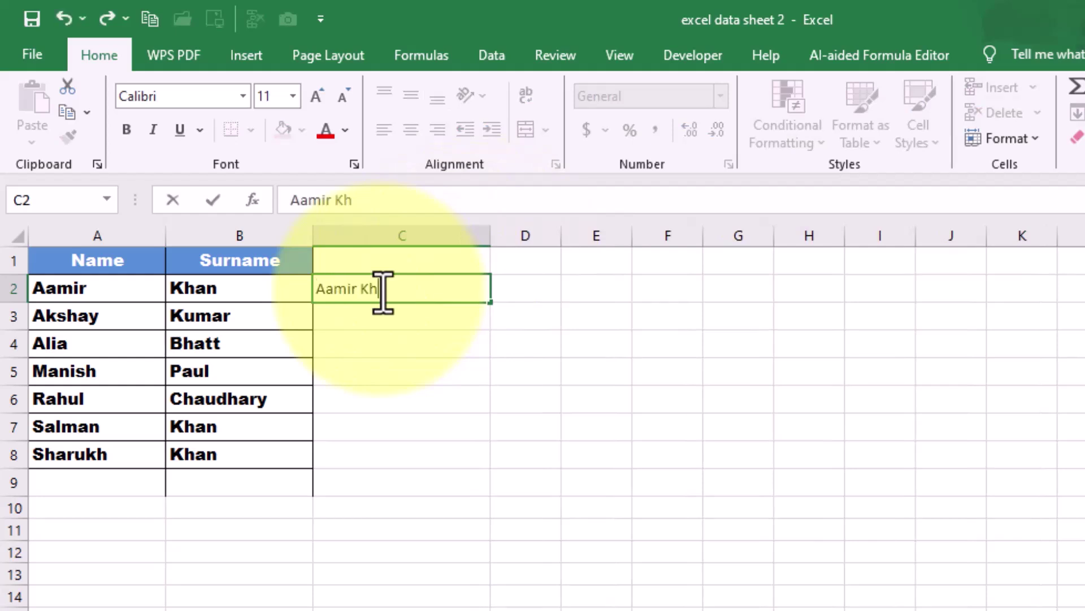
{"action": "type", "text": "Aamir Khan"}
{"action": "key", "text": "Tab"}
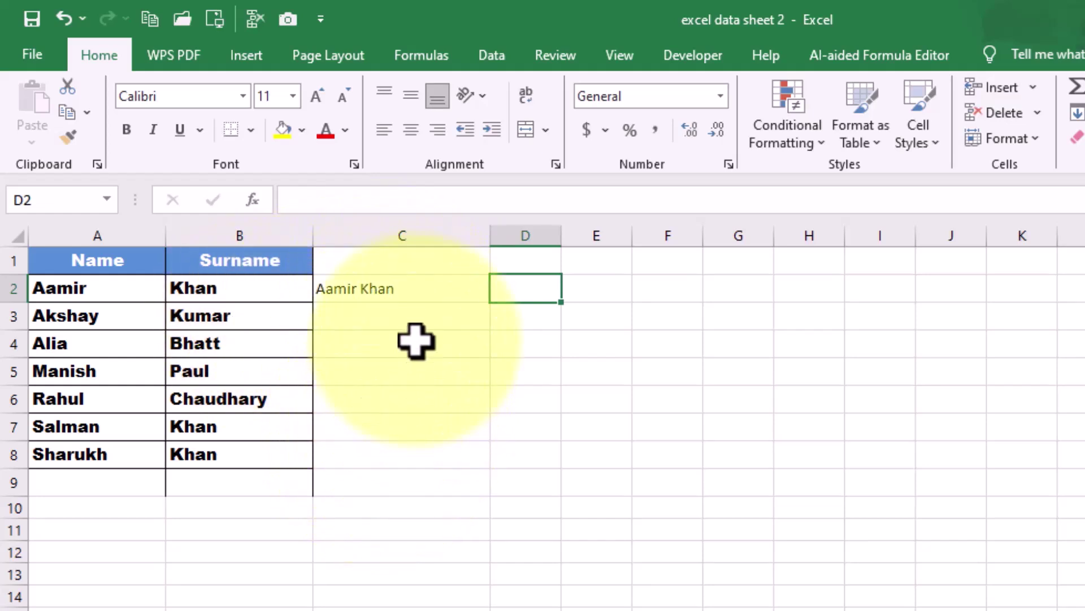
Flash Fill the range C2:C8 with full names following the pattern in C2
{"action": "left_click_drag", "start_coordinate": [417, 297], "coordinate": [405, 456]}
{"action": "key", "text": "ctrl+e"}
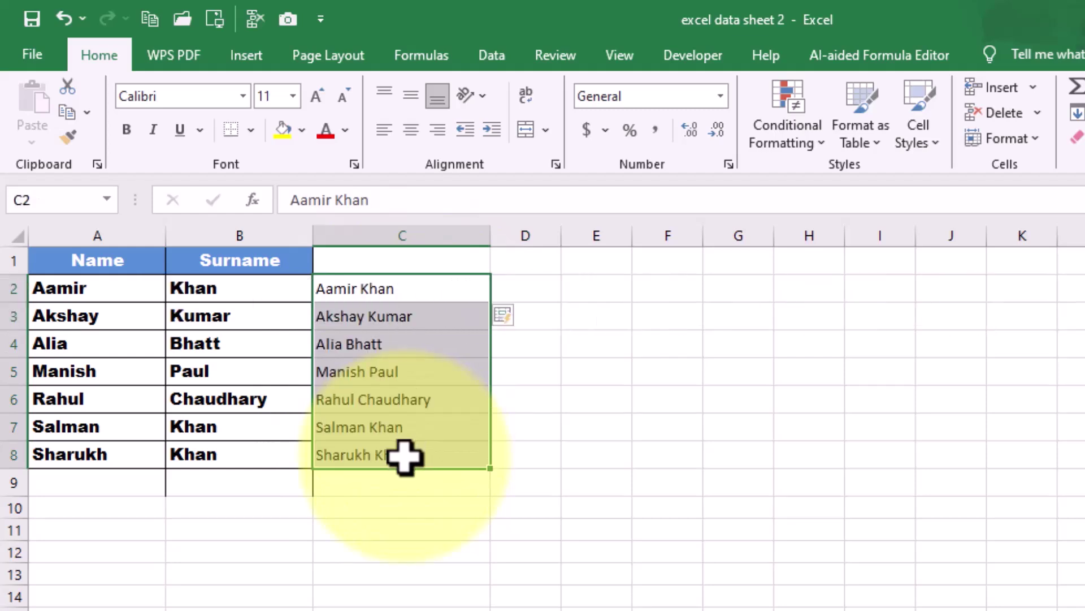
{"action": "left_click", "coordinate": [380, 406]}
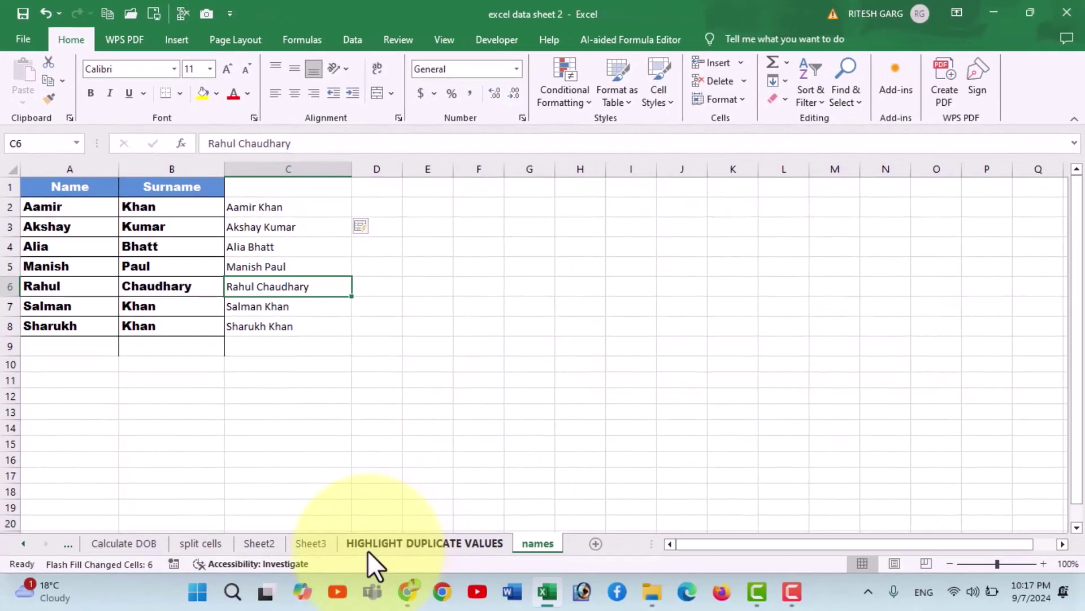
Search the HIGHLIGHT DUPLICATE VALUES sheet for "keyboard", starting from cell A3
{"action": "left_click", "coordinate": [371, 549]}
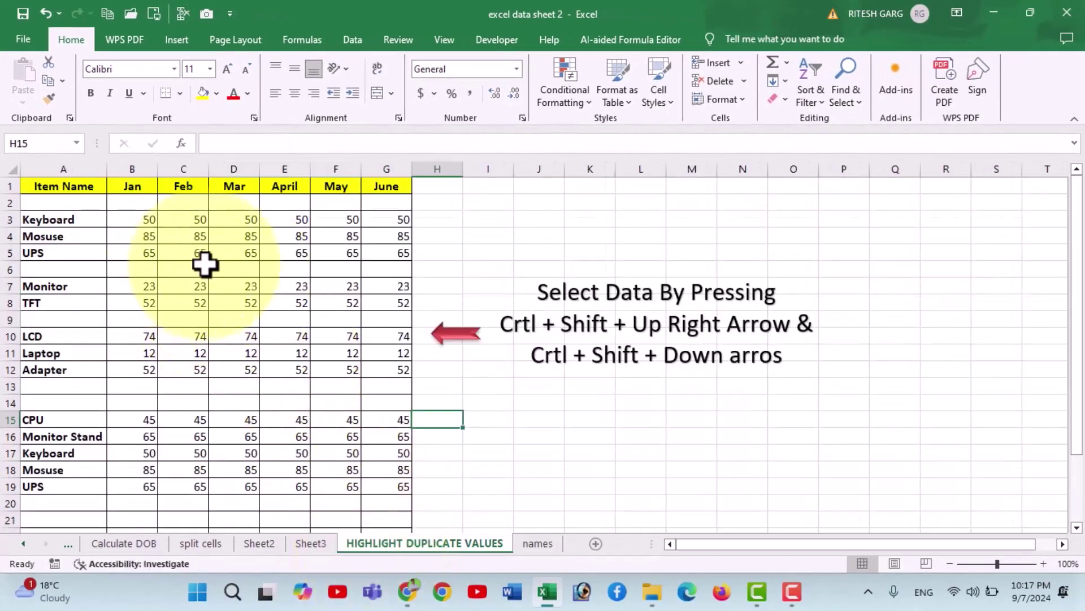
{"action": "left_click", "coordinate": [72, 219]}
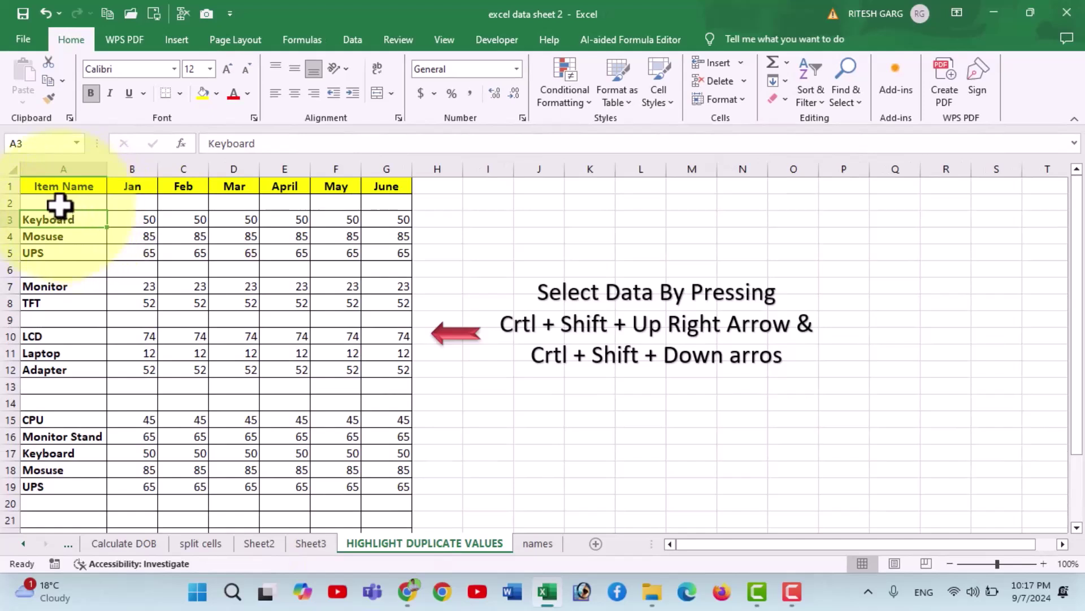
{"action": "key", "text": "ctrl+f"}
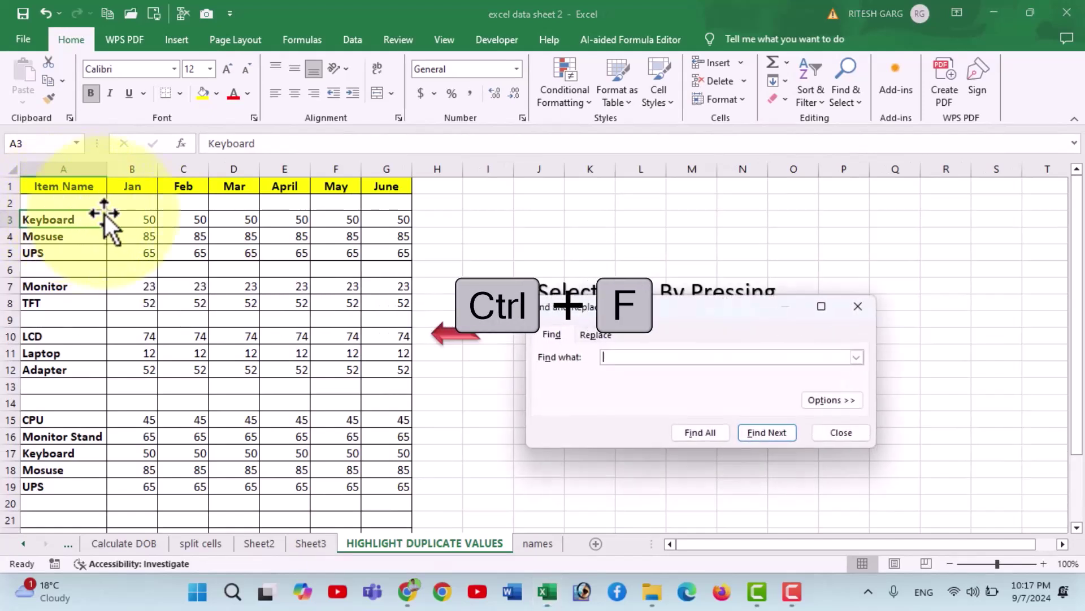
{"action": "type", "text": "keyboard"}
{"action": "left_click", "coordinate": [750, 432]}
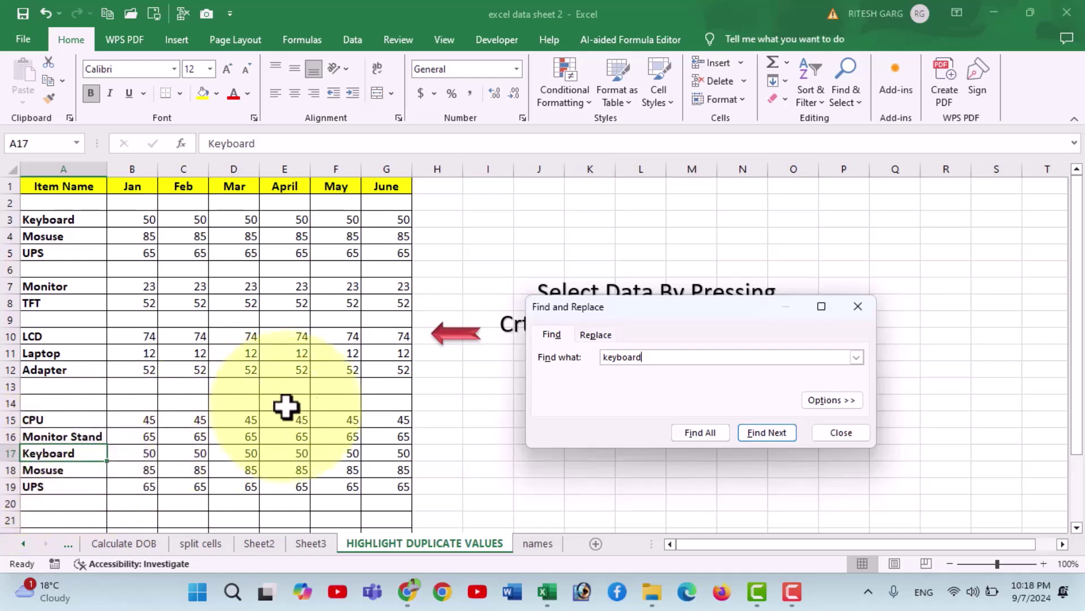
Replace the Keyboard entry in A17 with "monitor" using Find and Replace, and close the dialog
{"action": "left_click", "coordinate": [600, 336]}
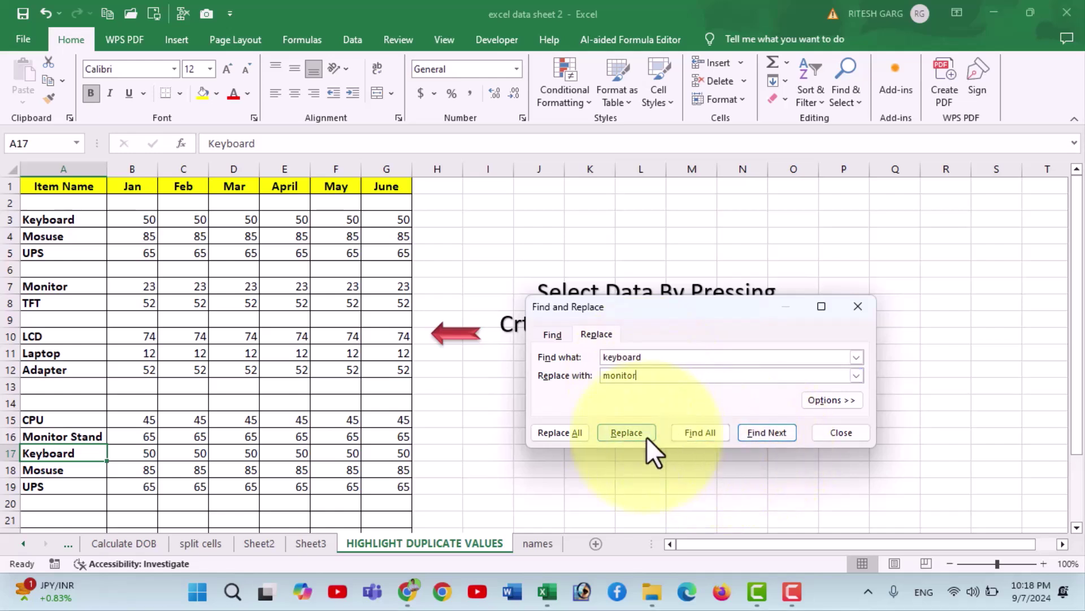
{"action": "left_click", "coordinate": [628, 435]}
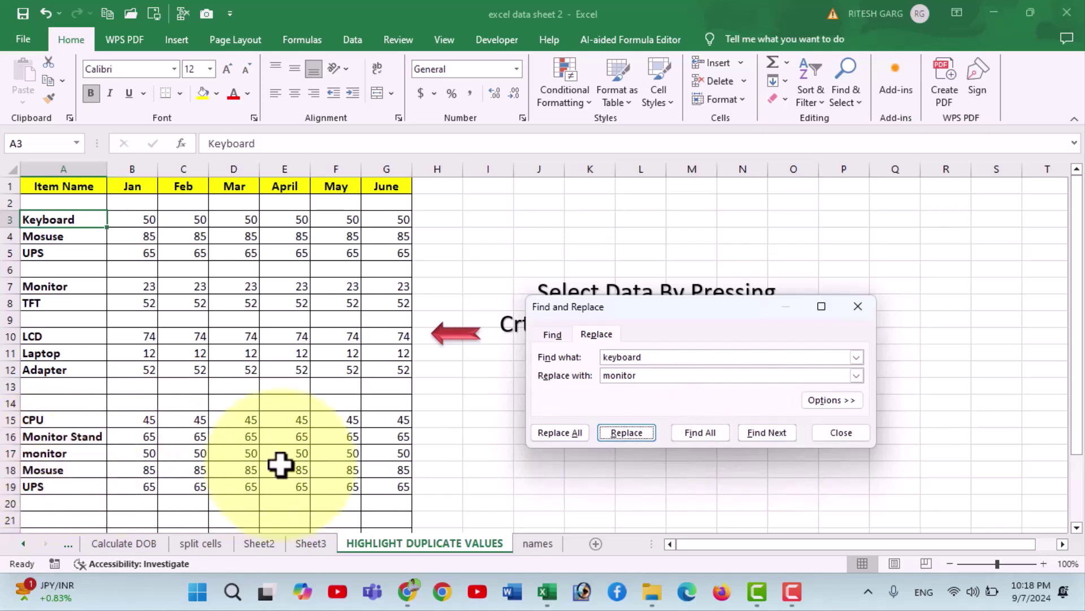
{"action": "left_click", "coordinate": [868, 431]}
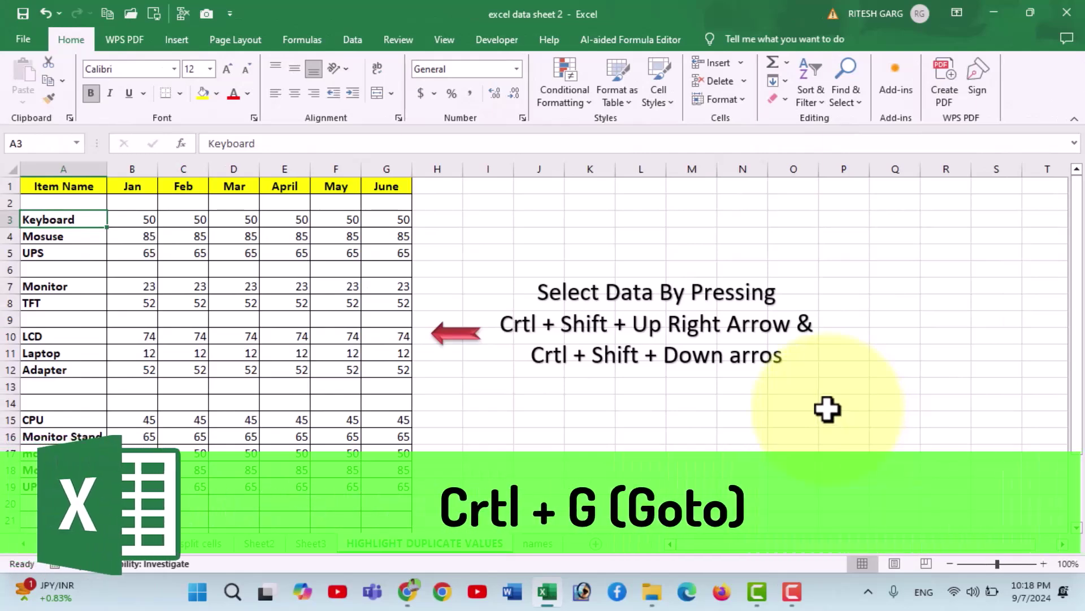
{"action": "left_click", "coordinate": [540, 544]}
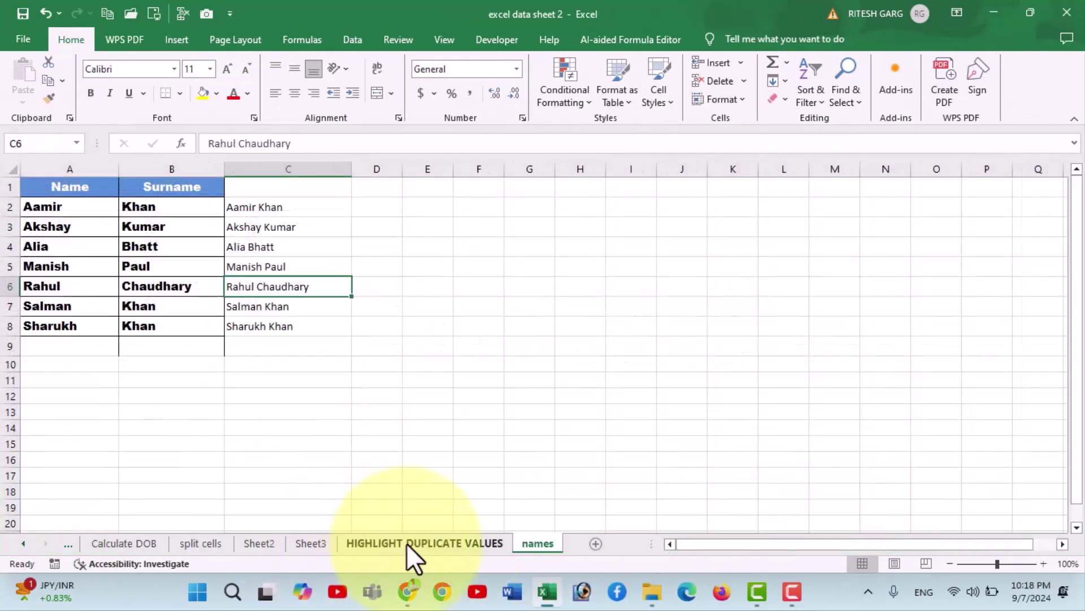
{"action": "left_click", "coordinate": [405, 542]}
{"action": "left_click", "coordinate": [321, 543]}
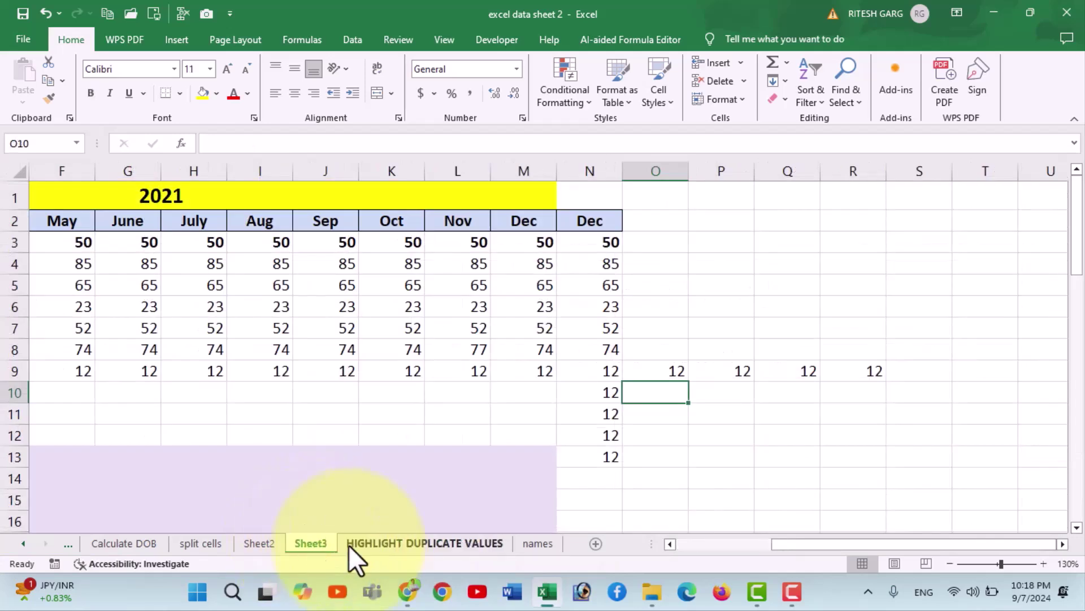
{"action": "left_click", "coordinate": [402, 543]}
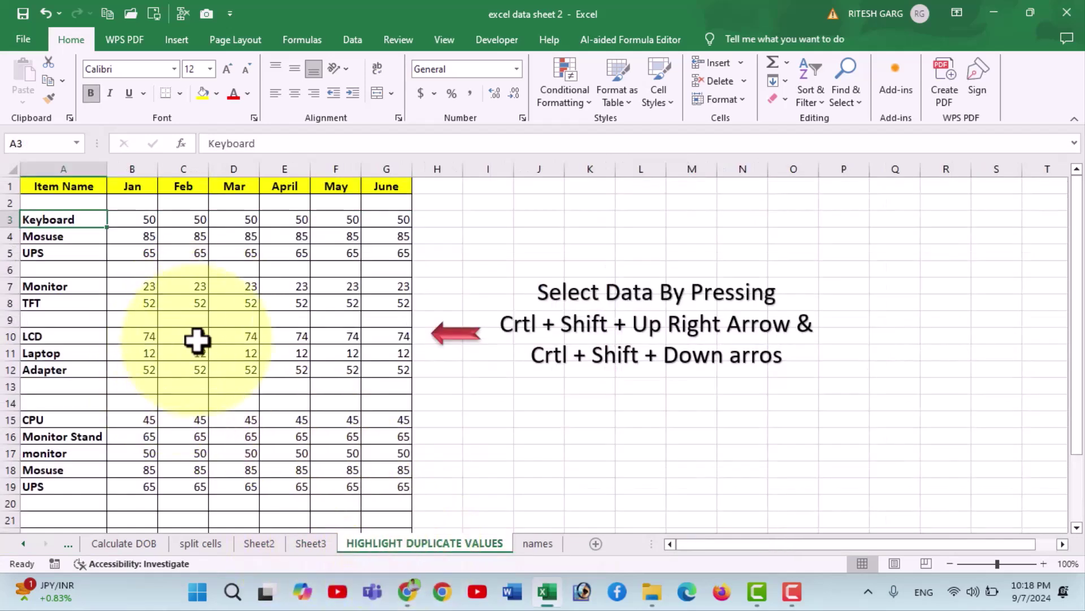
{"action": "left_click_drag", "start_coordinate": [59, 220], "coordinate": [60, 203]}
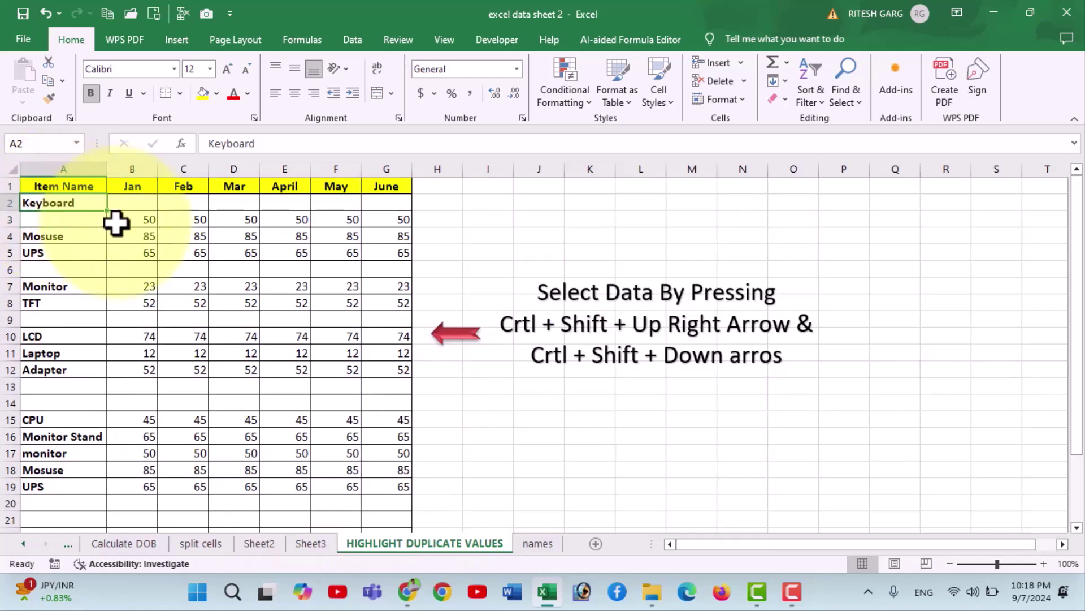
{"action": "key", "text": "ctrl+z"}
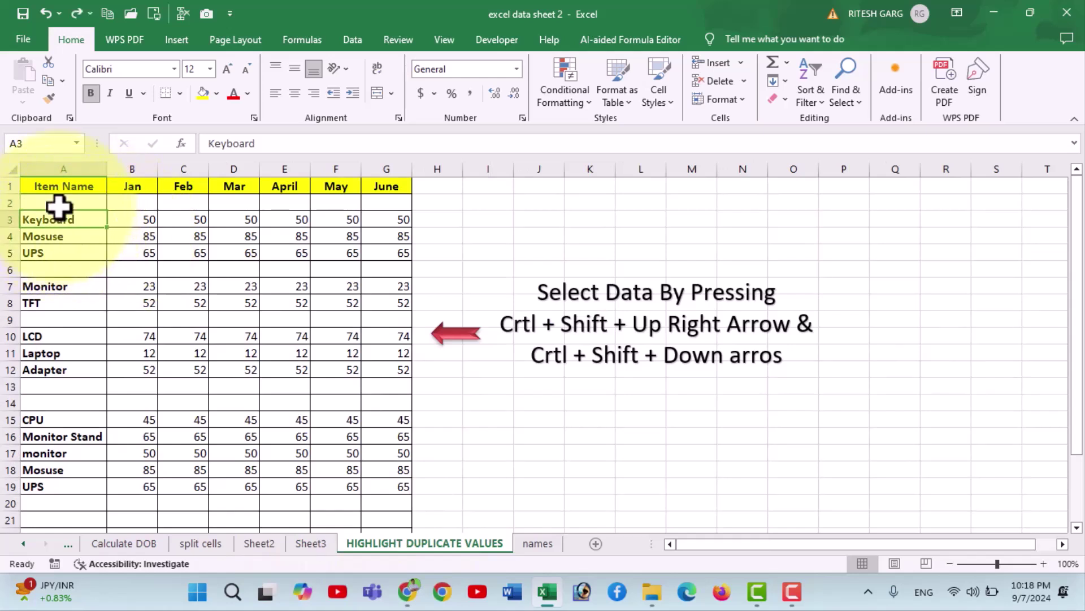
{"action": "left_click", "coordinate": [50, 305]}
{"action": "left_click", "coordinate": [52, 317]}
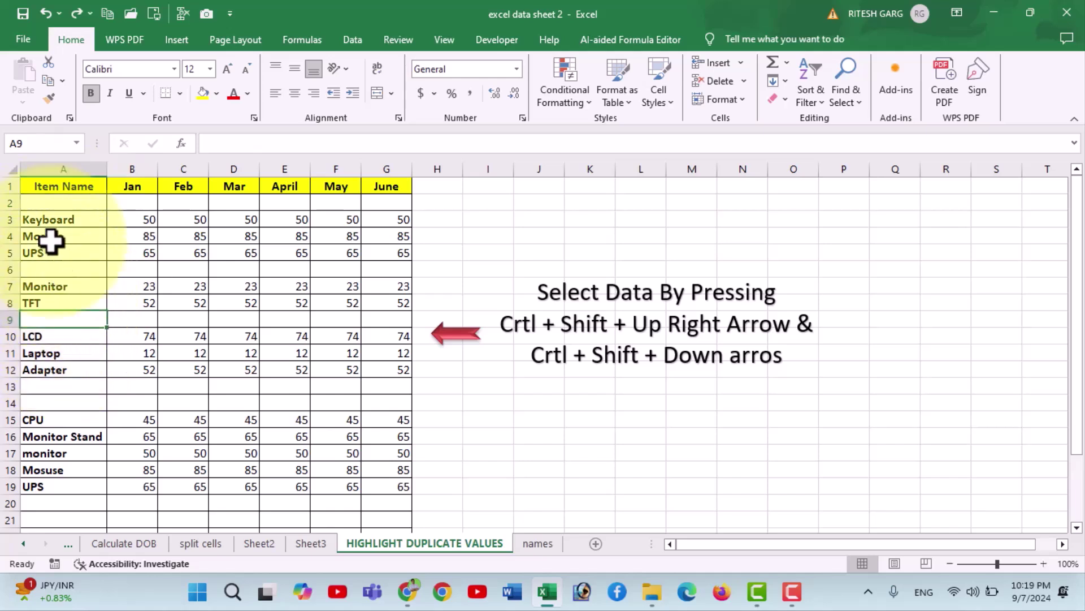
Select the table range A1:G26 and use Go To Special to select only its blank cells
{"action": "left_click_drag", "start_coordinate": [54, 191], "coordinate": [364, 478]}
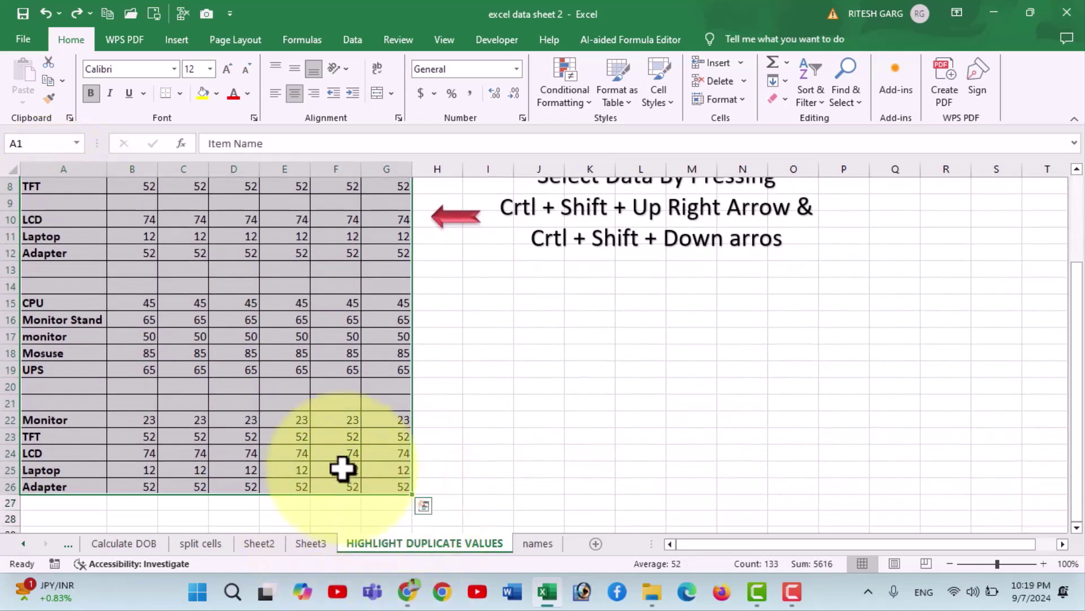
{"action": "scroll", "coordinate": [339, 461], "scroll_direction": "up", "scroll_amount": 3}
{"action": "key", "text": "ctrl+g"}
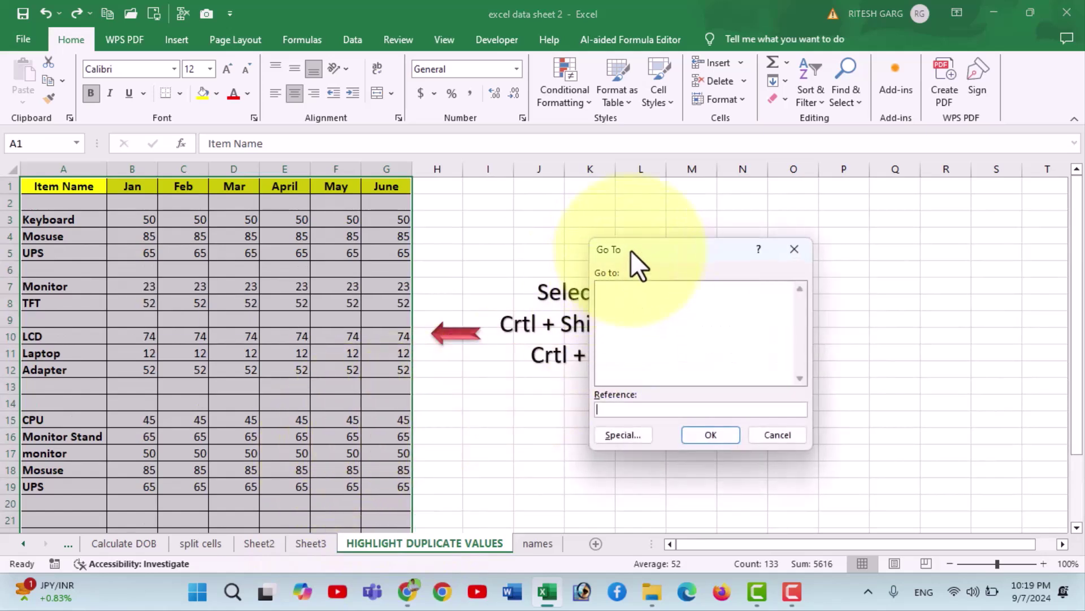
{"action": "left_click", "coordinate": [627, 434]}
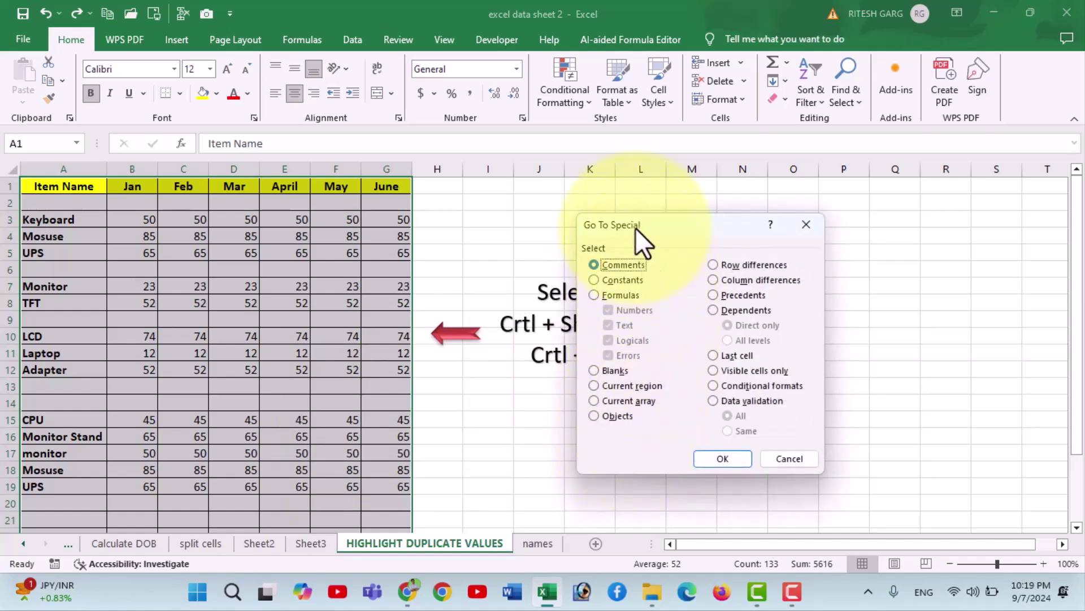
{"action": "left_click_drag", "start_coordinate": [635, 229], "coordinate": [606, 219]}
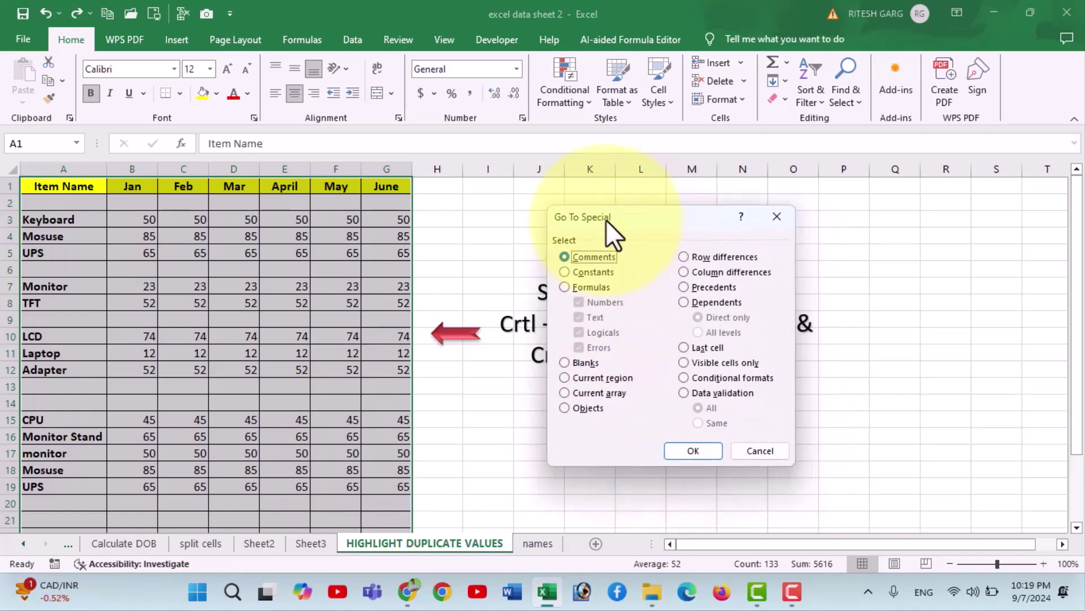
{"action": "left_click", "coordinate": [578, 366]}
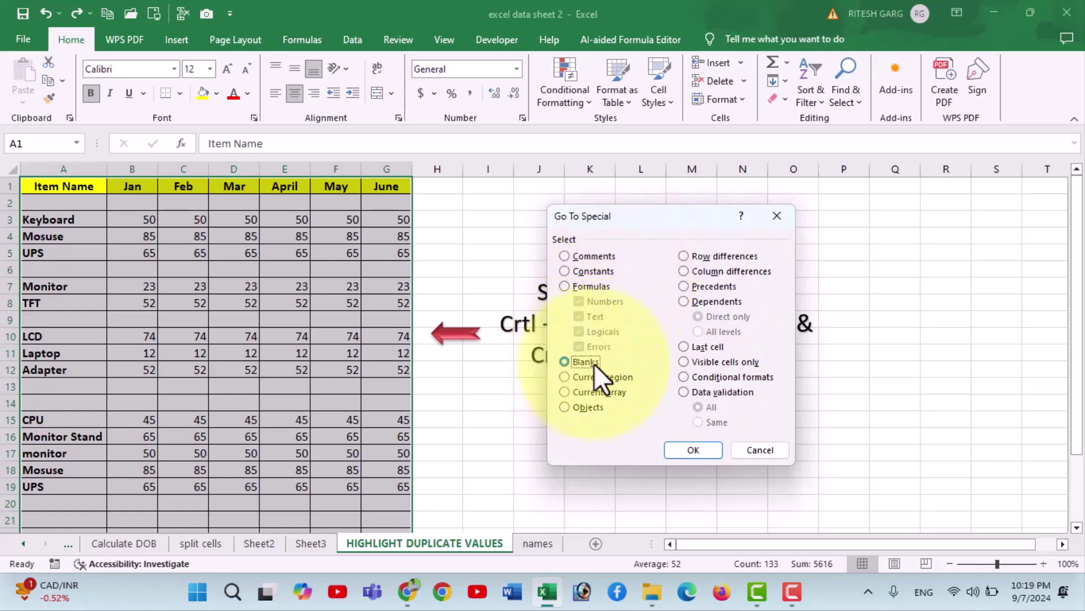
{"action": "left_click", "coordinate": [690, 447]}
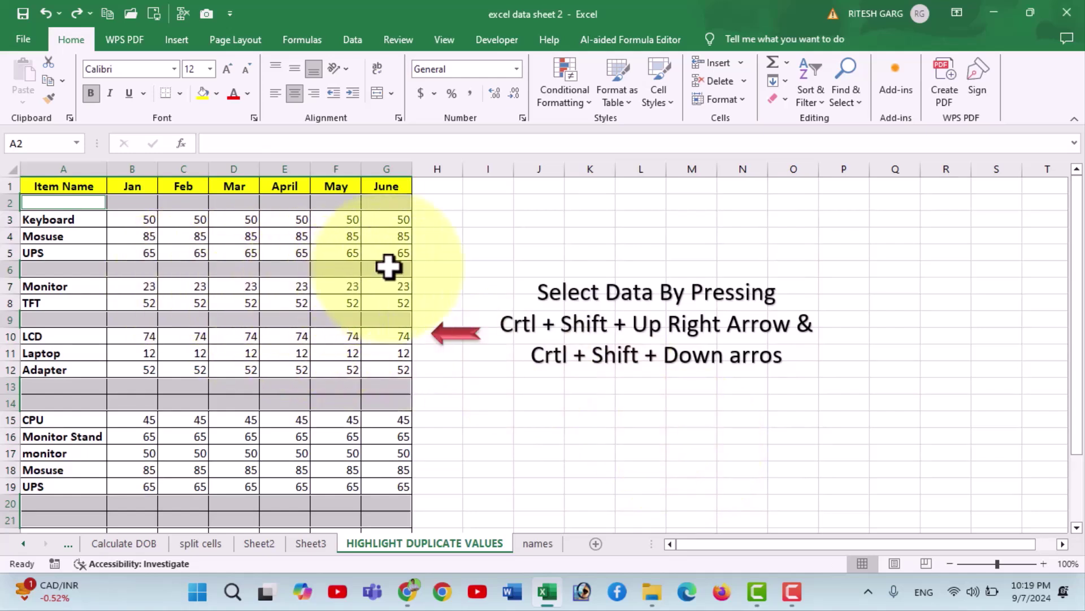
Delete the entire rows of the selected blank cells
{"action": "key", "text": "ctrl+minus"}
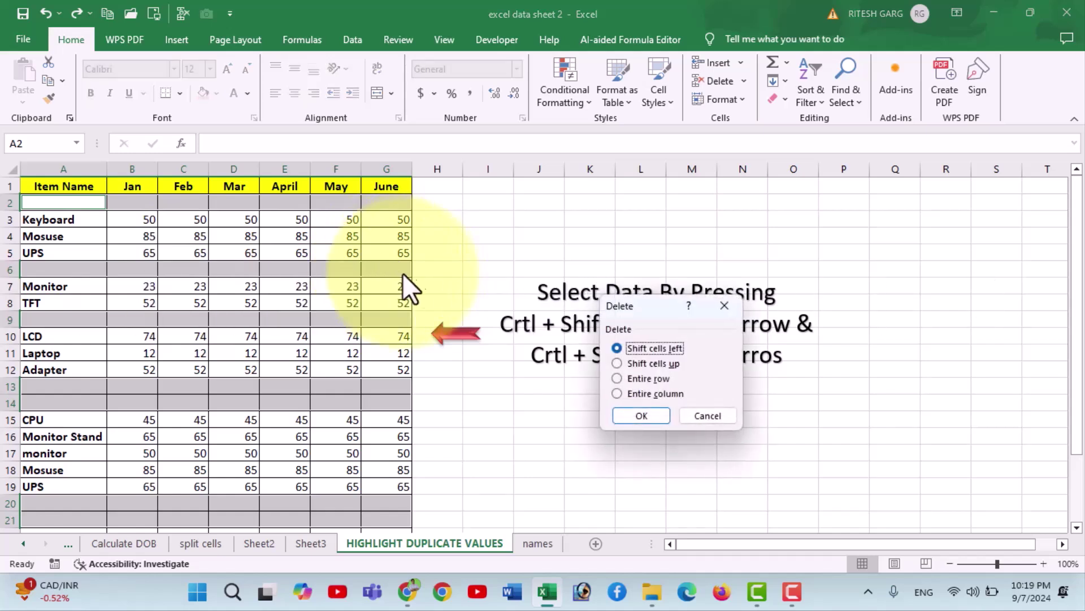
{"action": "left_click", "coordinate": [629, 378]}
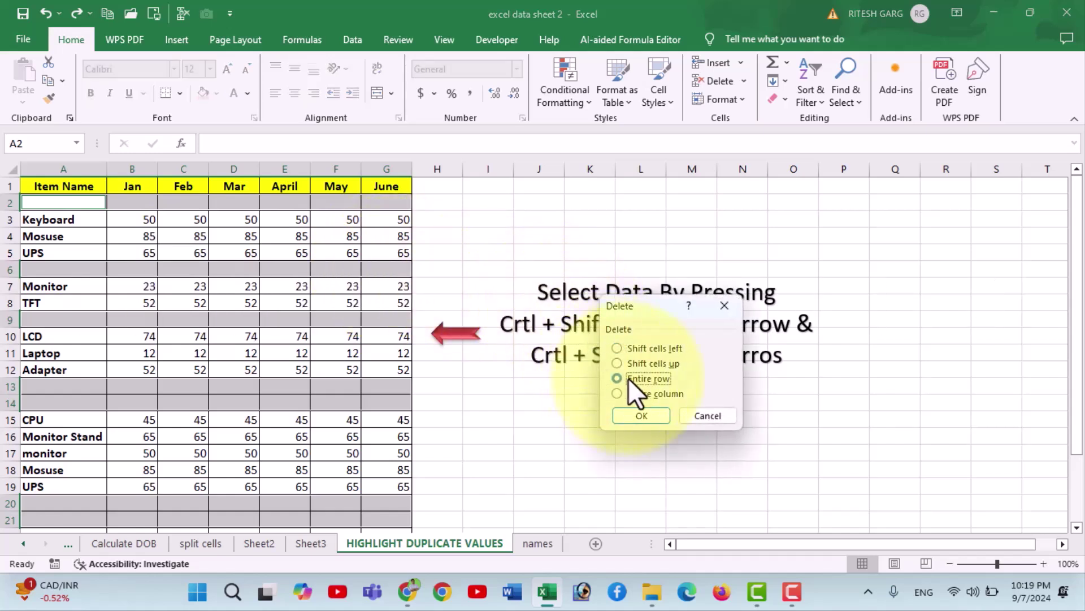
{"action": "left_click", "coordinate": [634, 411]}
{"action": "left_click", "coordinate": [290, 304]}
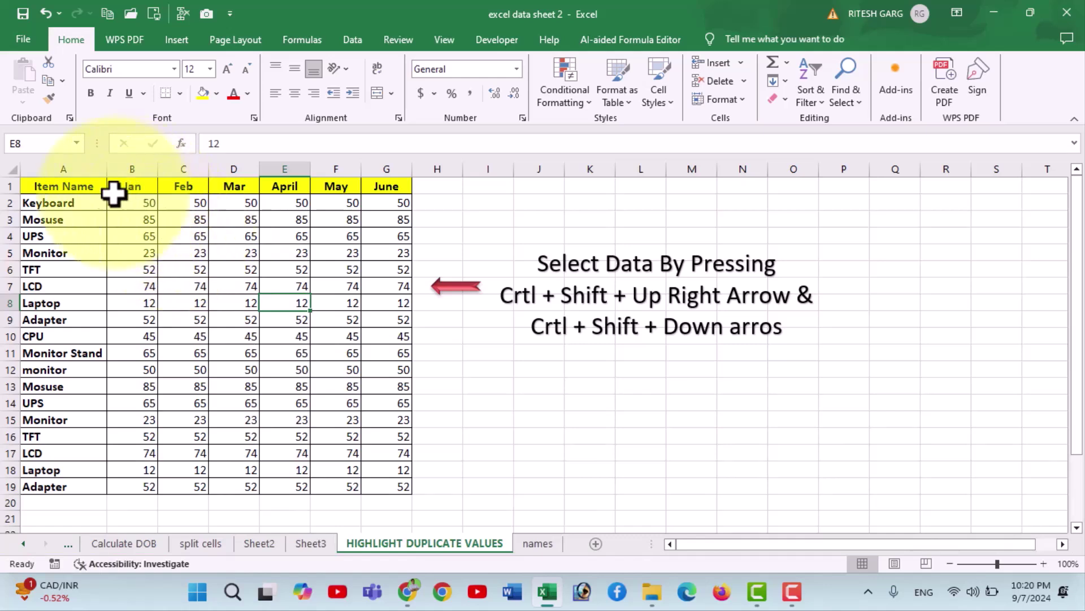
Italicize the item names in A2:A19 and remove the italics again
{"action": "left_click_drag", "start_coordinate": [85, 208], "coordinate": [80, 480]}
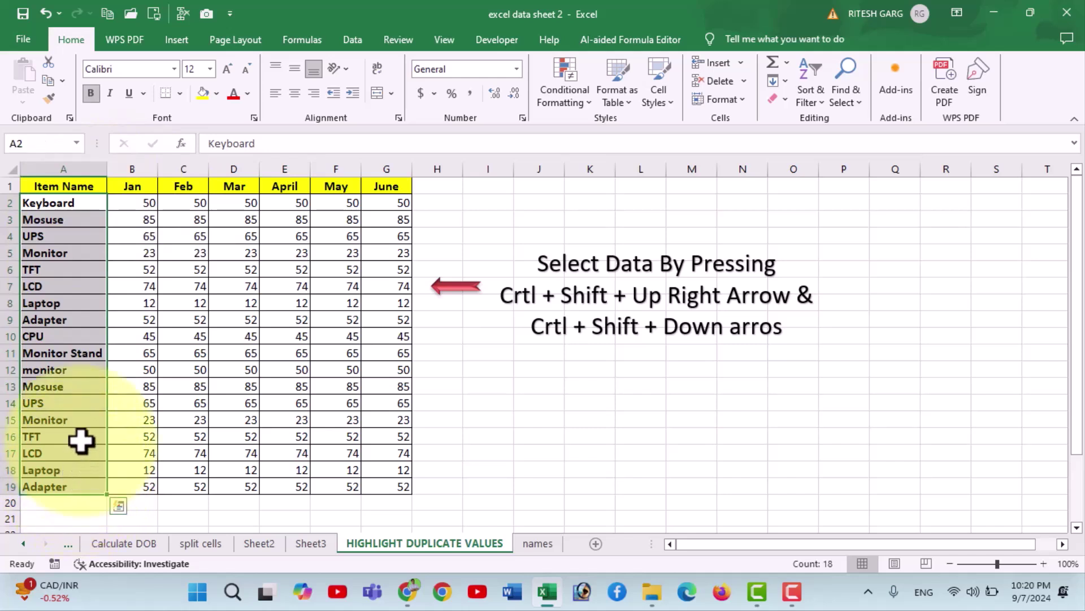
{"action": "key", "text": "ctrl+i"}
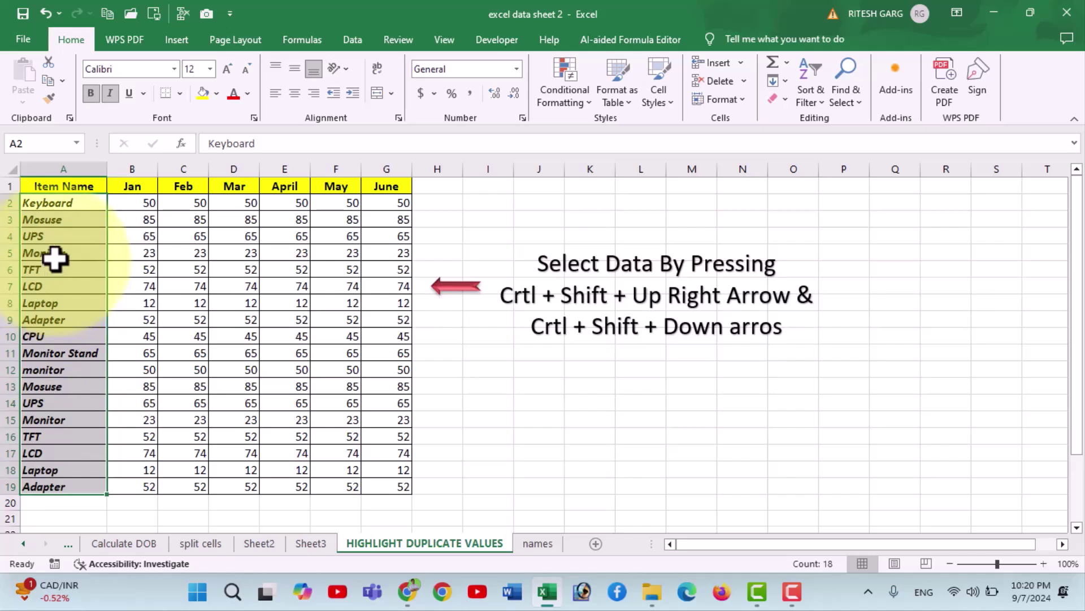
{"action": "key", "text": "ctrl+i"}
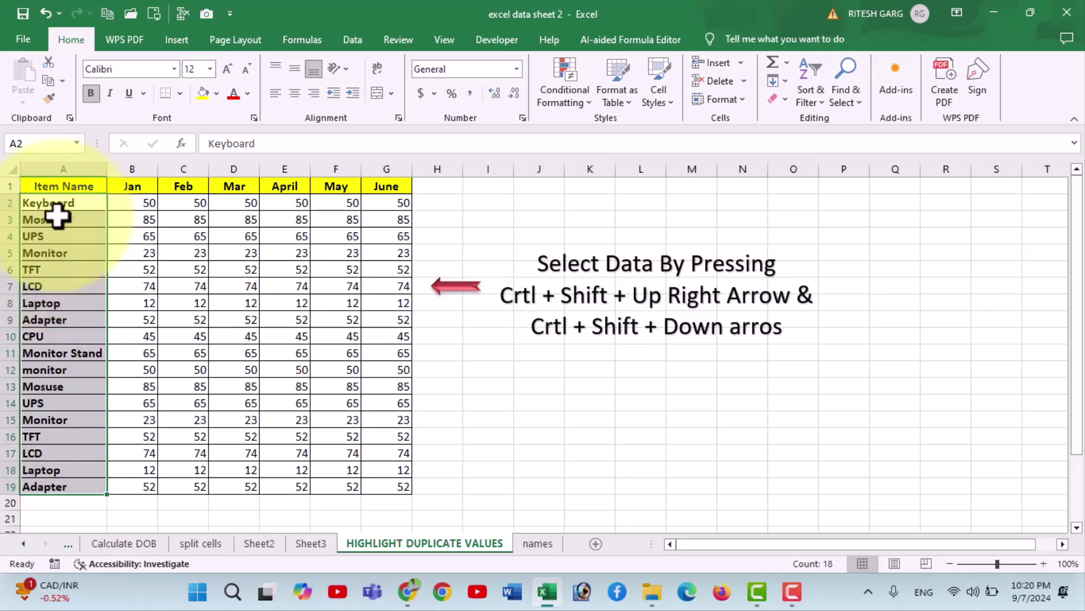
{"action": "left_click", "coordinate": [84, 257]}
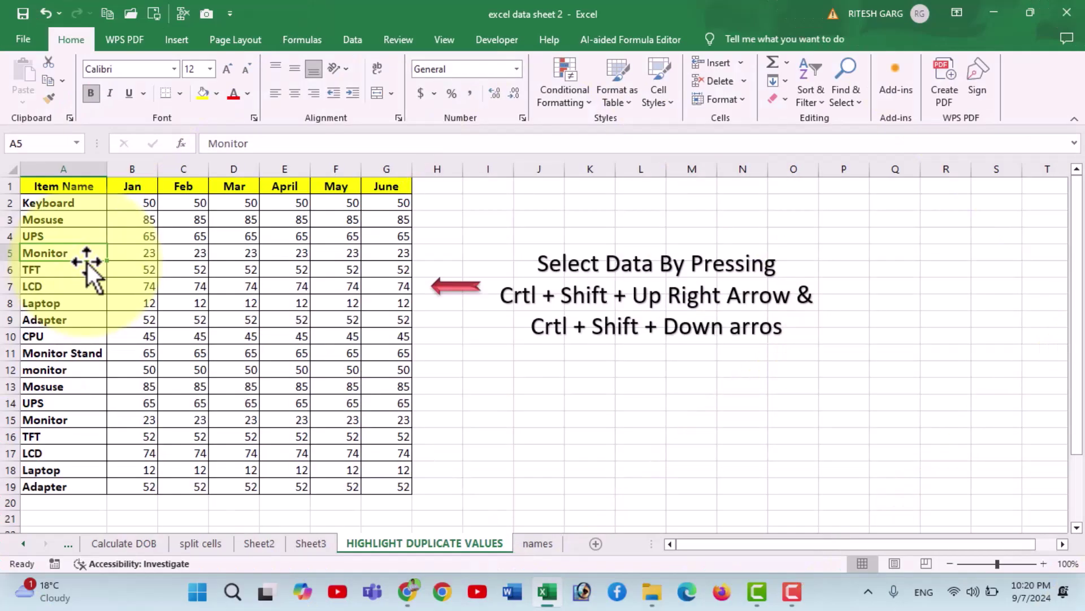
{"action": "key", "text": "ctrl+j"}
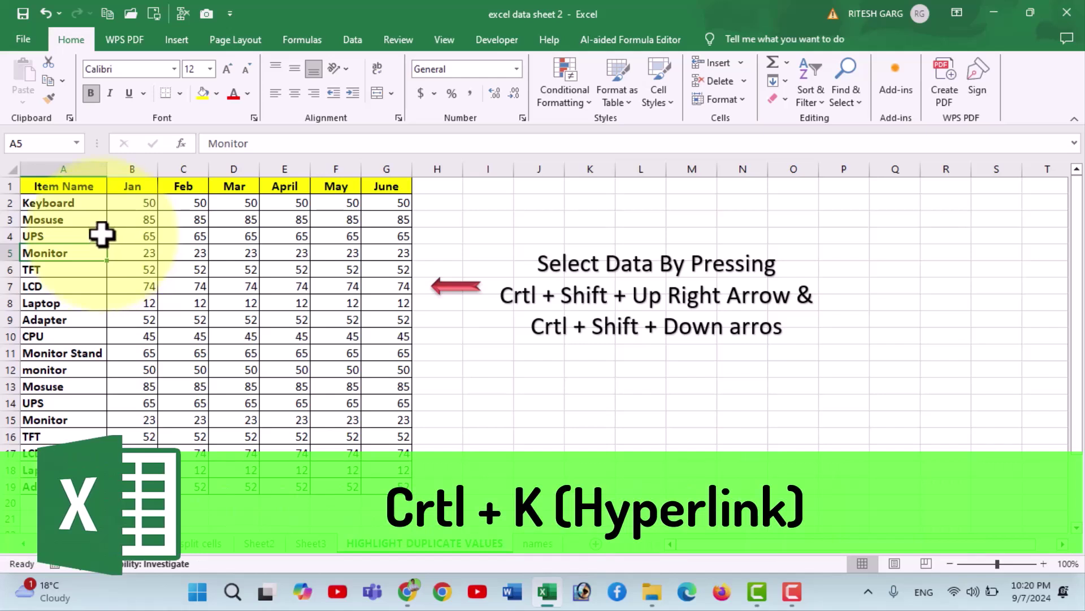
Insert a hyperlink on the Keyboard cell A2 that points to cell A1 of the Calculate DOB sheet
{"action": "left_click", "coordinate": [79, 206]}
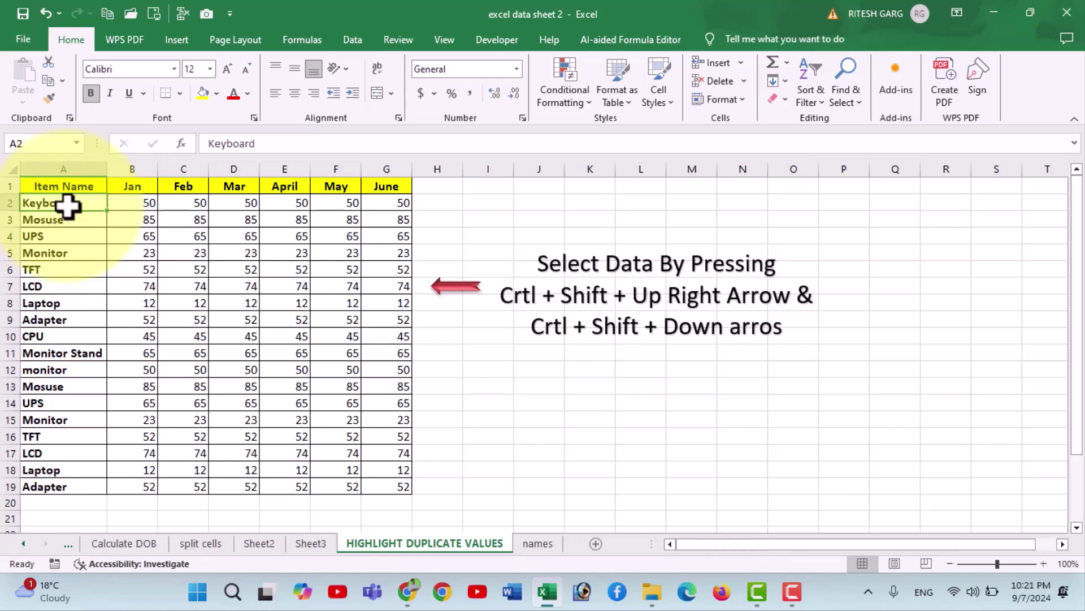
{"action": "left_click", "coordinate": [88, 216]}
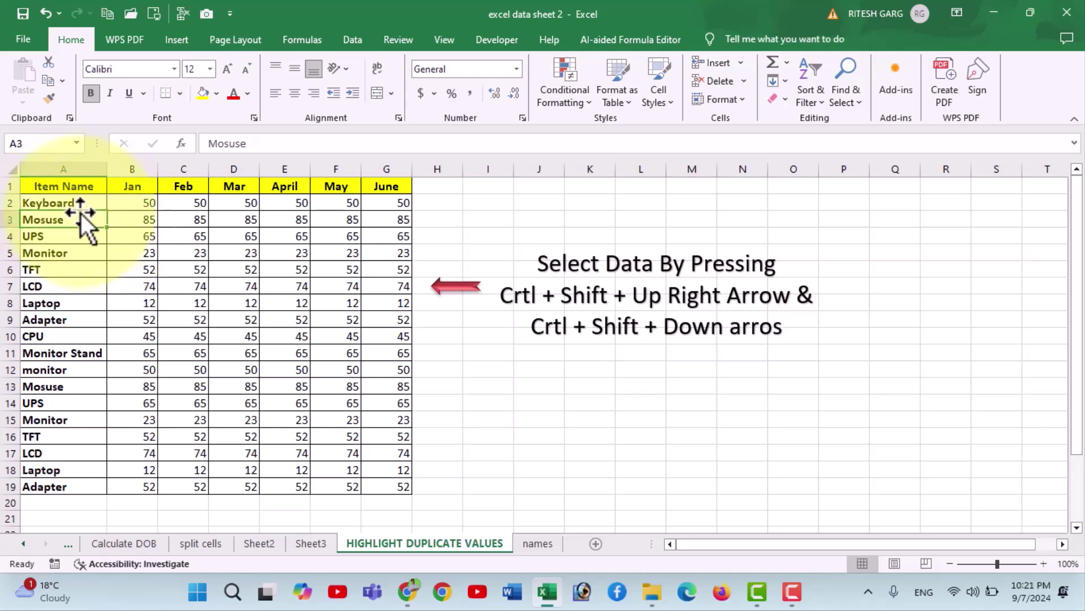
{"action": "left_click", "coordinate": [74, 203]}
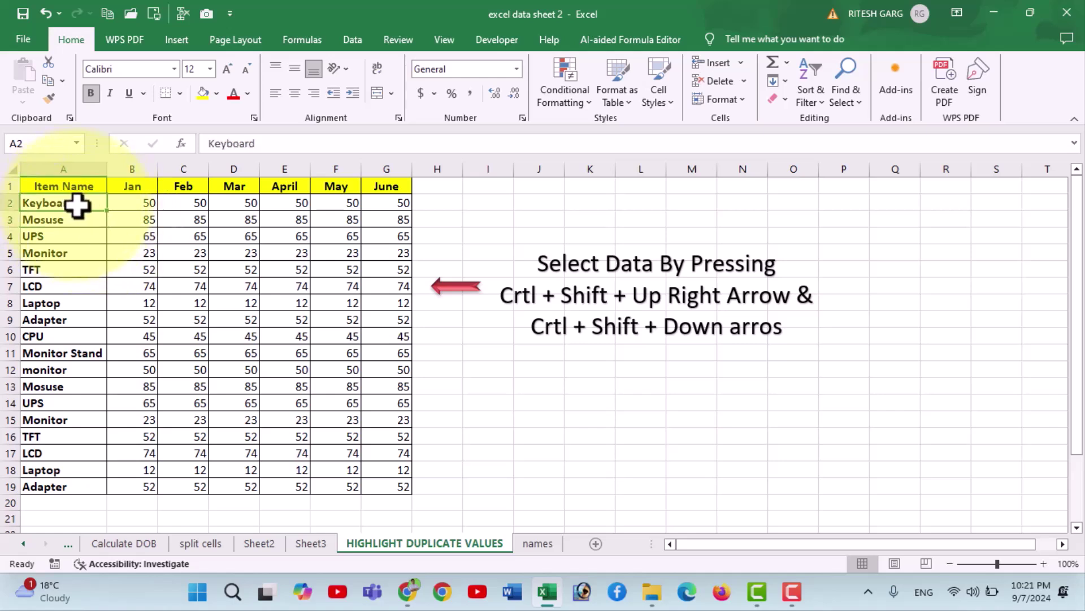
{"action": "key", "text": "ctrl+k"}
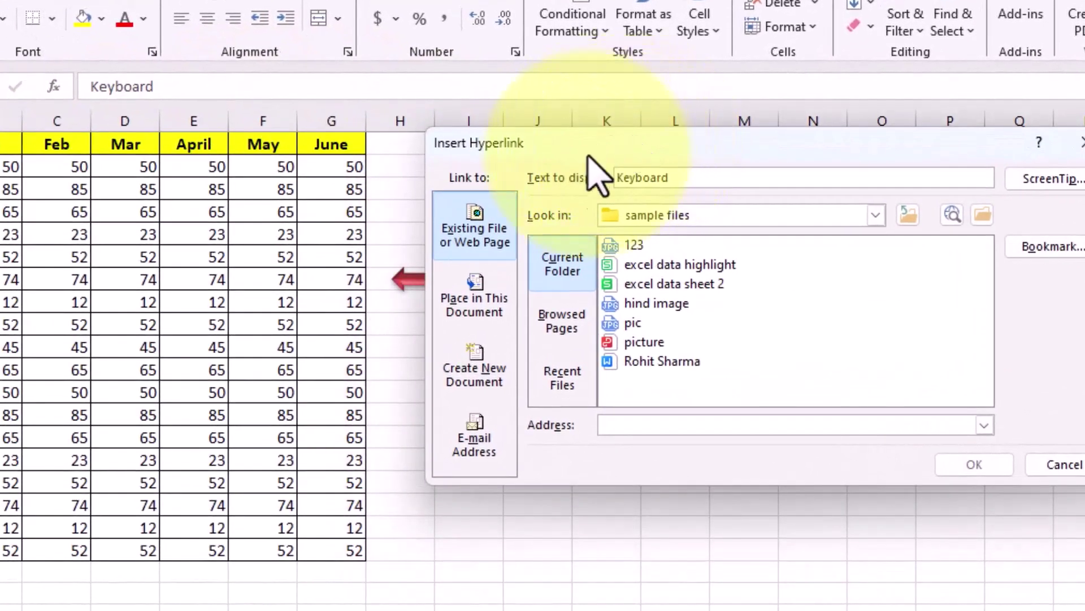
{"action": "left_click", "coordinate": [479, 291]}
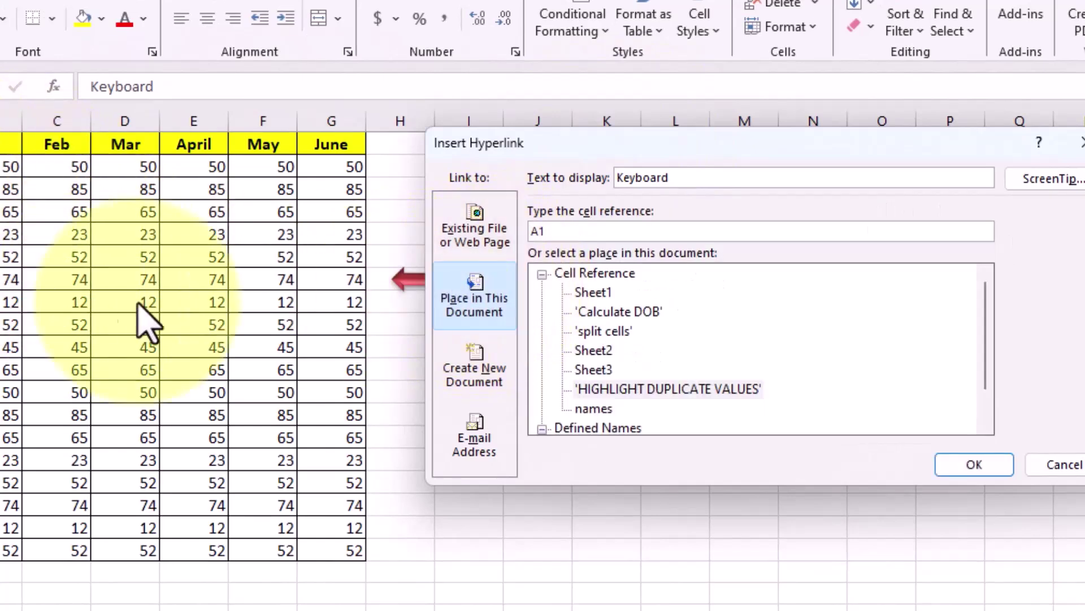
{"action": "left_click", "coordinate": [493, 308]}
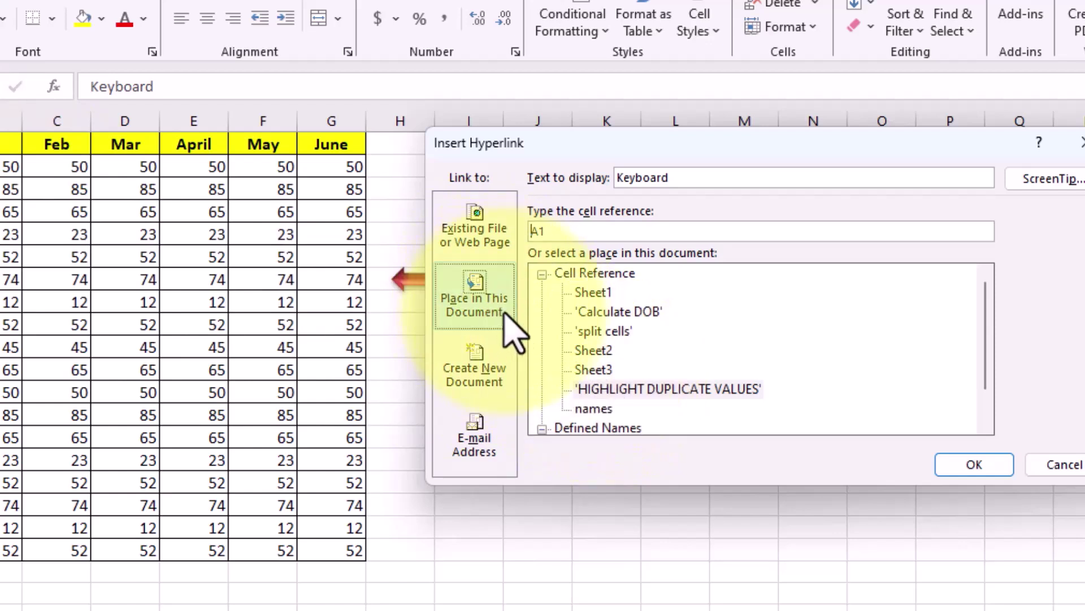
{"action": "left_click", "coordinate": [617, 315]}
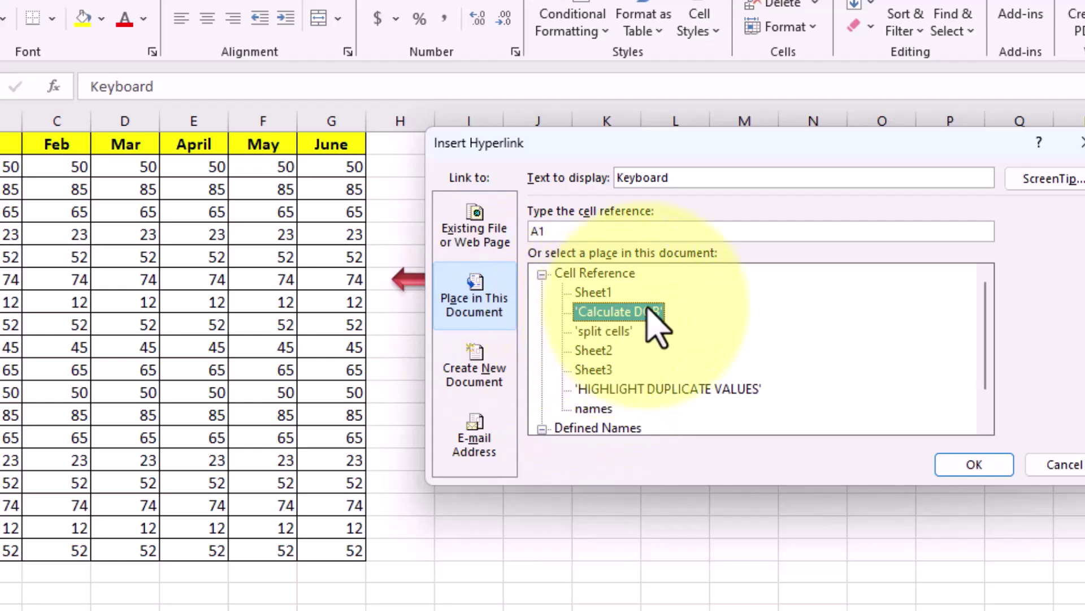
{"action": "left_click", "coordinate": [971, 466]}
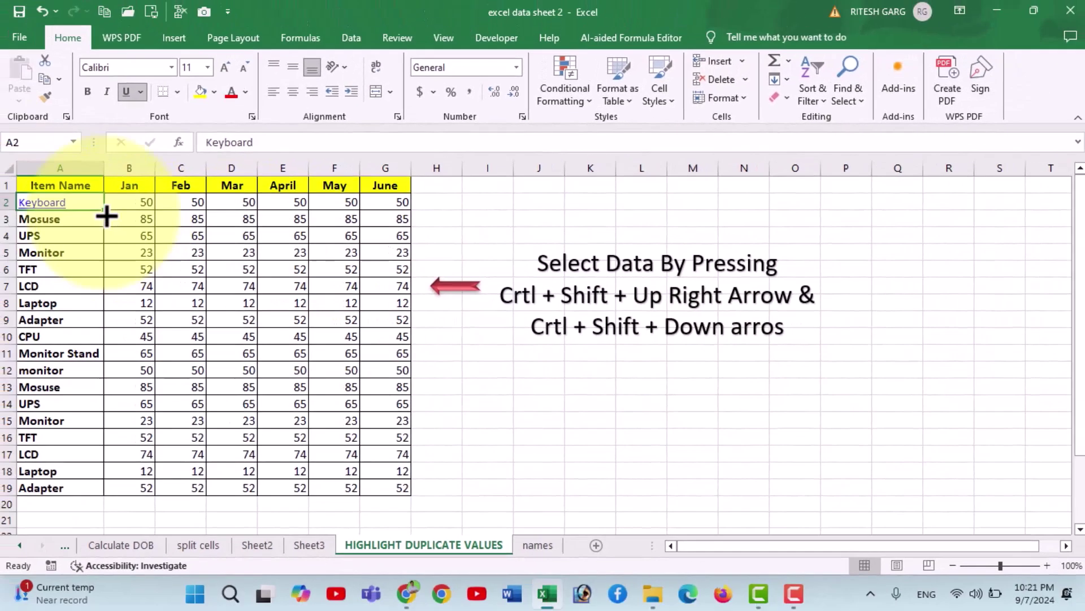
Follow the Keyboard hyperlink, look at the names sheet, and return to the HIGHLIGHT DUPLICATE VALUES sheet
{"action": "left_click", "coordinate": [85, 236]}
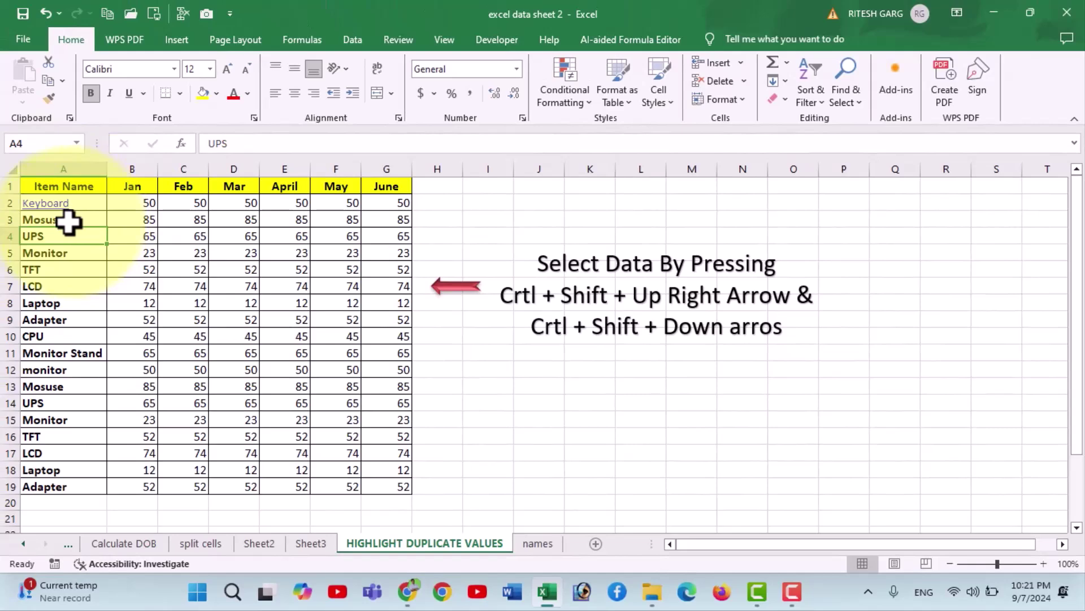
{"action": "left_click", "coordinate": [64, 207]}
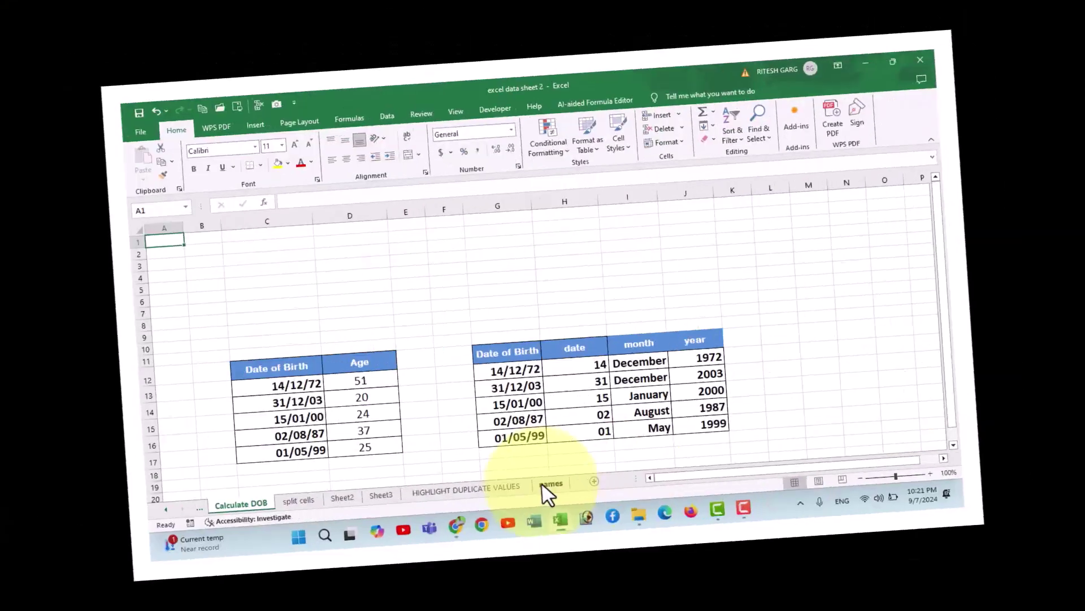
{"action": "left_click", "coordinate": [525, 543]}
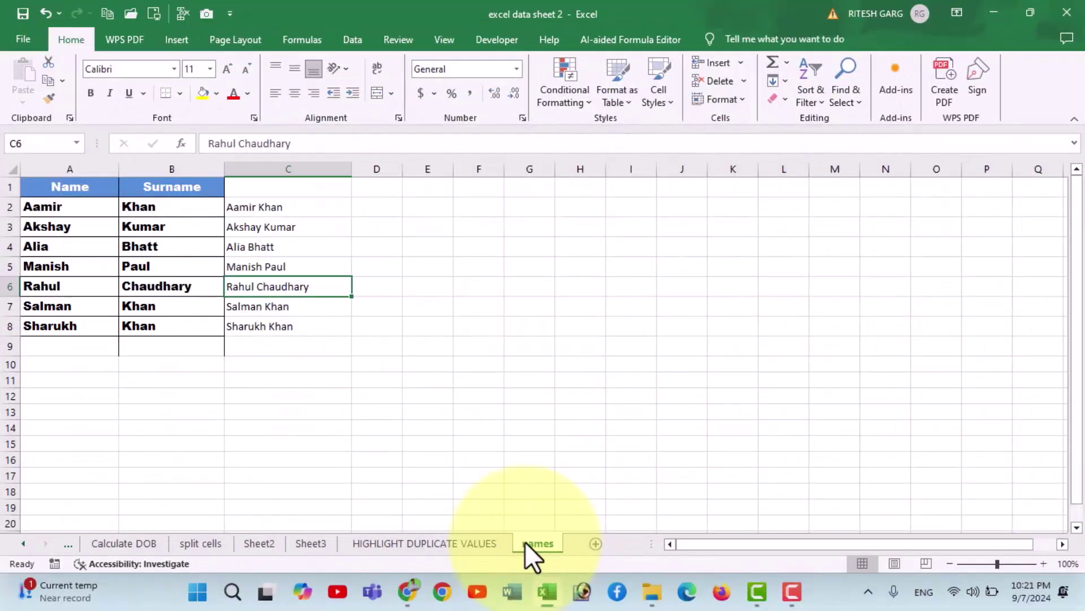
{"action": "left_click", "coordinate": [497, 543]}
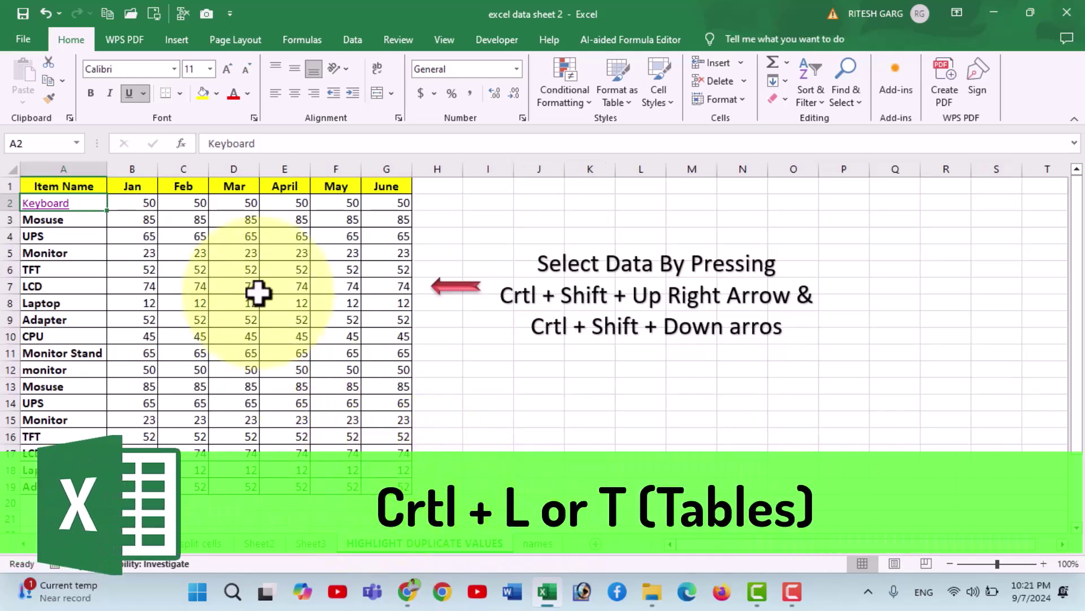
Convert the item data range A1:G19 into a table with headers
{"action": "left_click", "coordinate": [154, 232]}
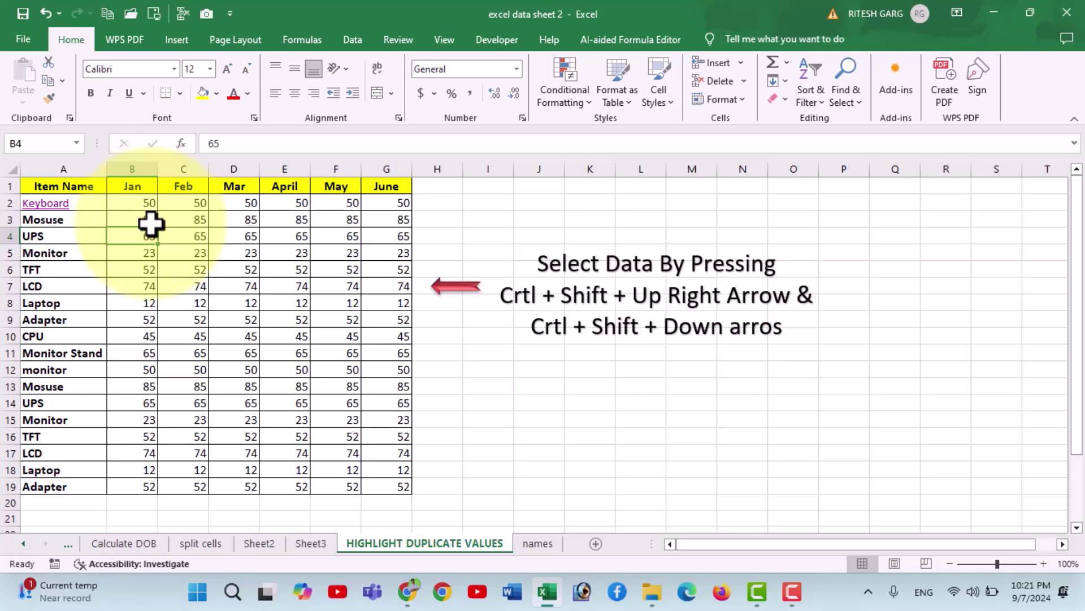
{"action": "key", "text": "ctrl+l"}
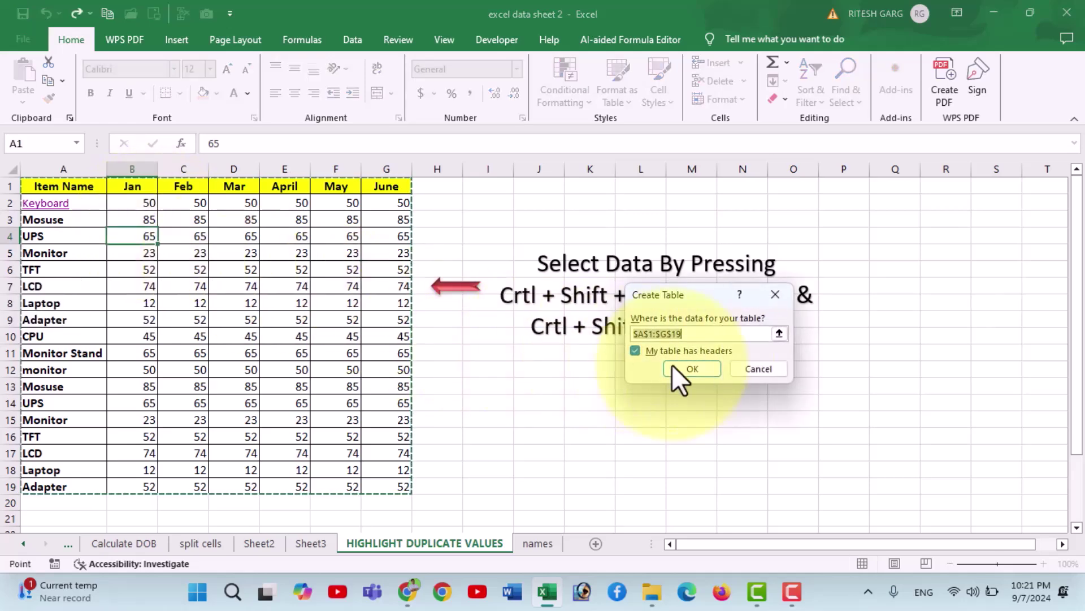
{"action": "left_click", "coordinate": [714, 367]}
Try the red and purple table styles on the item table, and undo the style changes
{"action": "left_click", "coordinate": [294, 252]}
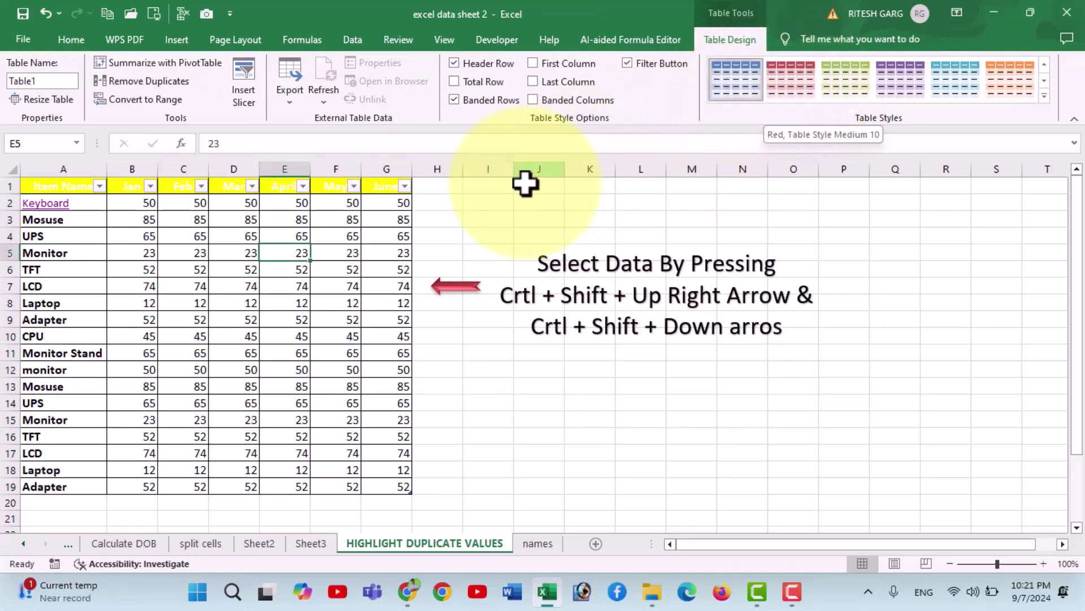
{"action": "left_click", "coordinate": [387, 252]}
{"action": "left_click", "coordinate": [787, 73]}
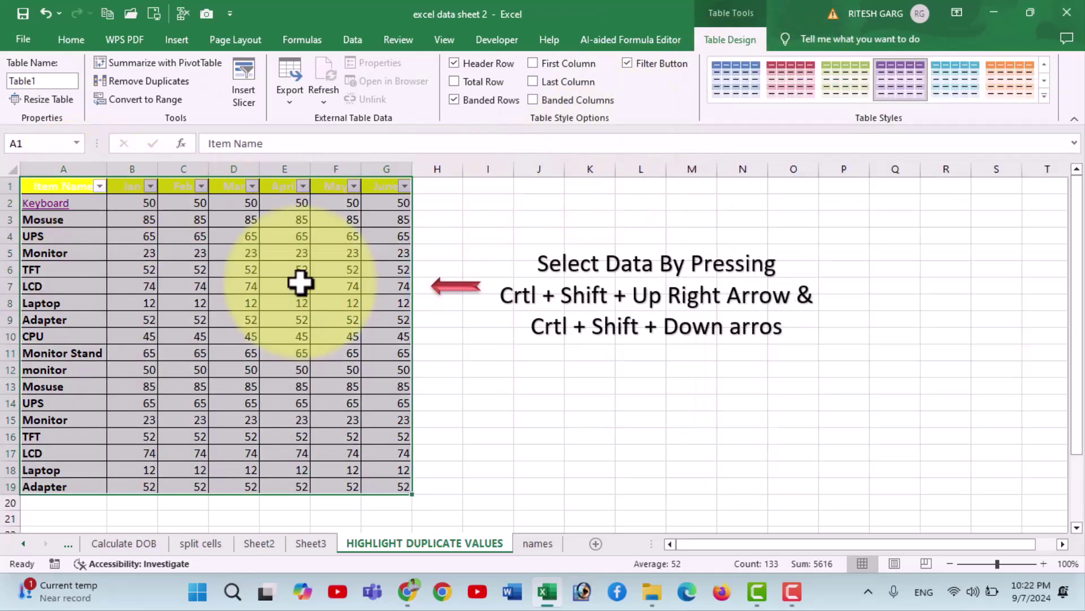
{"action": "left_click", "coordinate": [300, 283]}
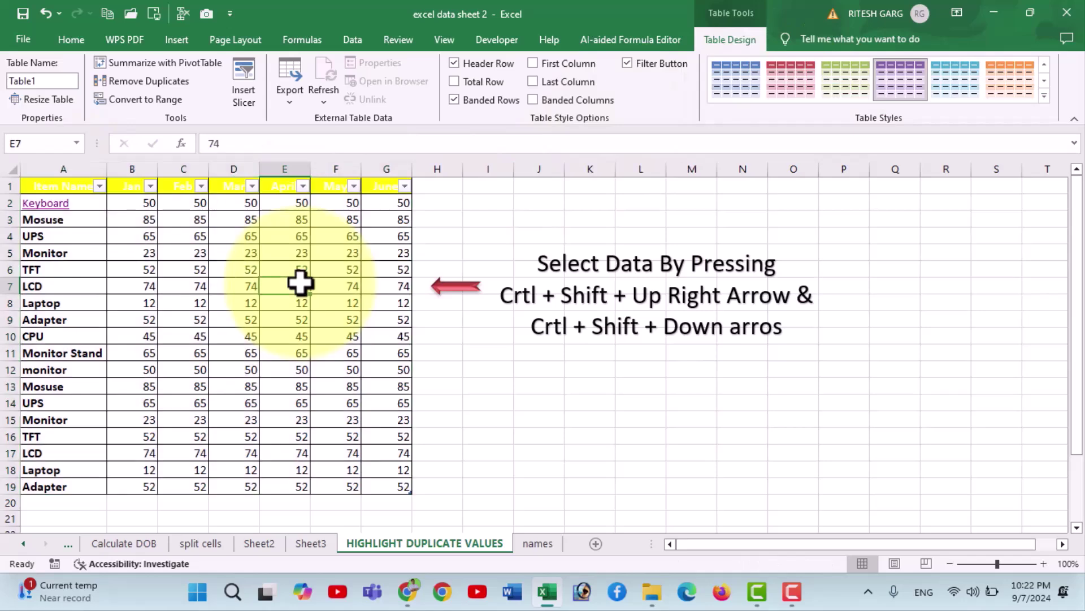
{"action": "key", "text": "ctrl+z"}
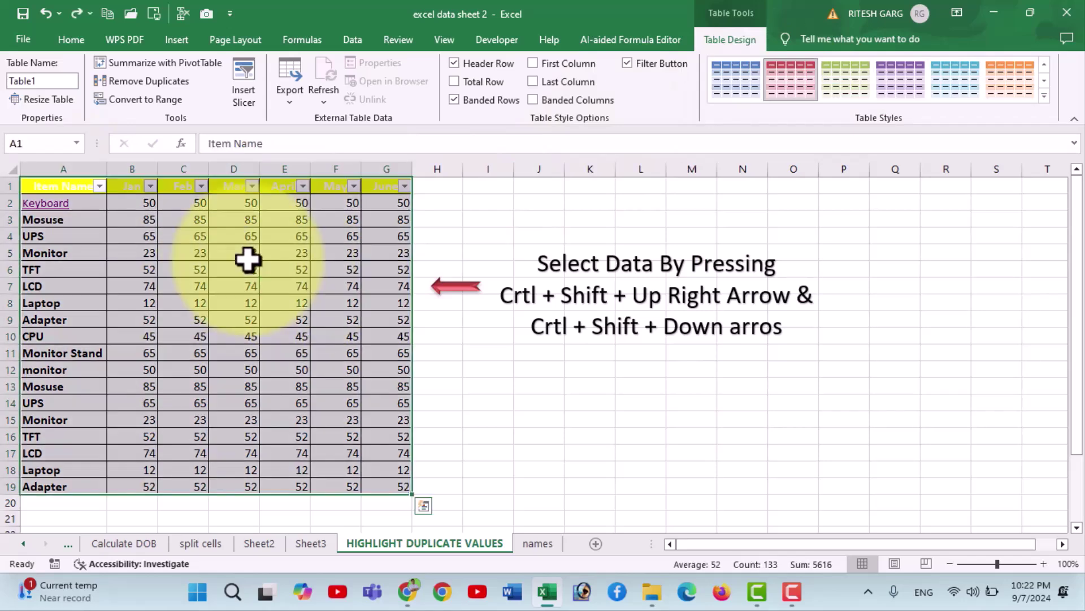
{"action": "left_click", "coordinate": [248, 260]}
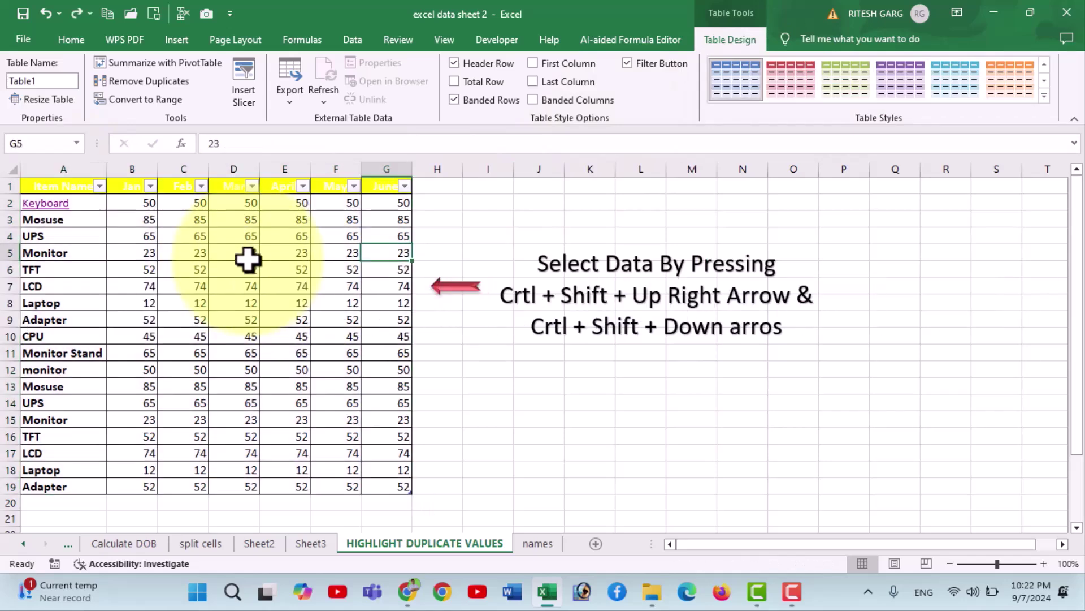
Convert the range A1:C8 on the names sheet into a table with headers
{"action": "left_click", "coordinate": [535, 544]}
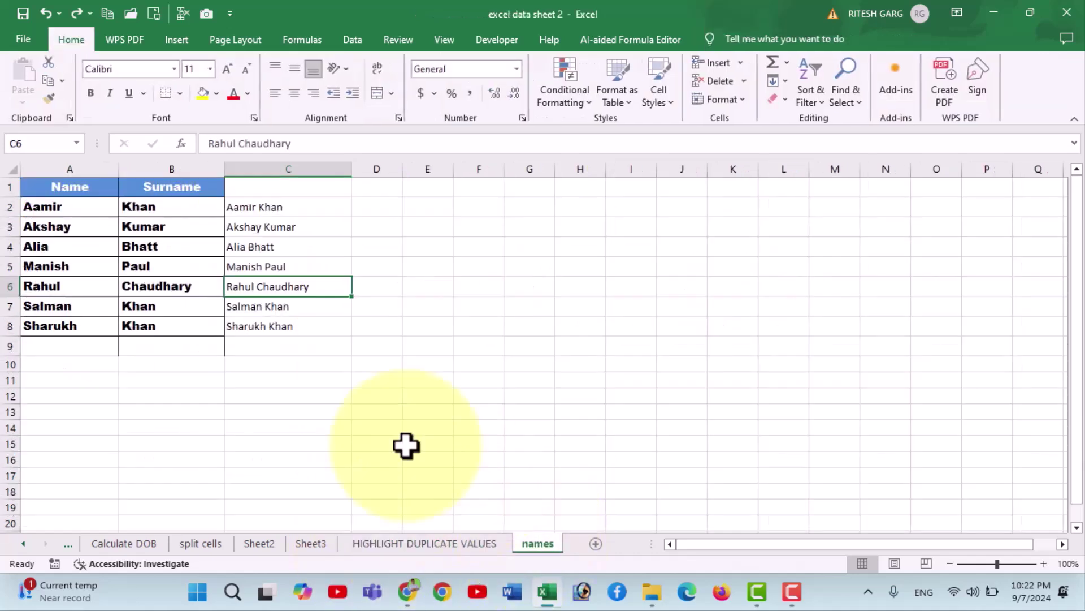
{"action": "left_click", "coordinate": [160, 248]}
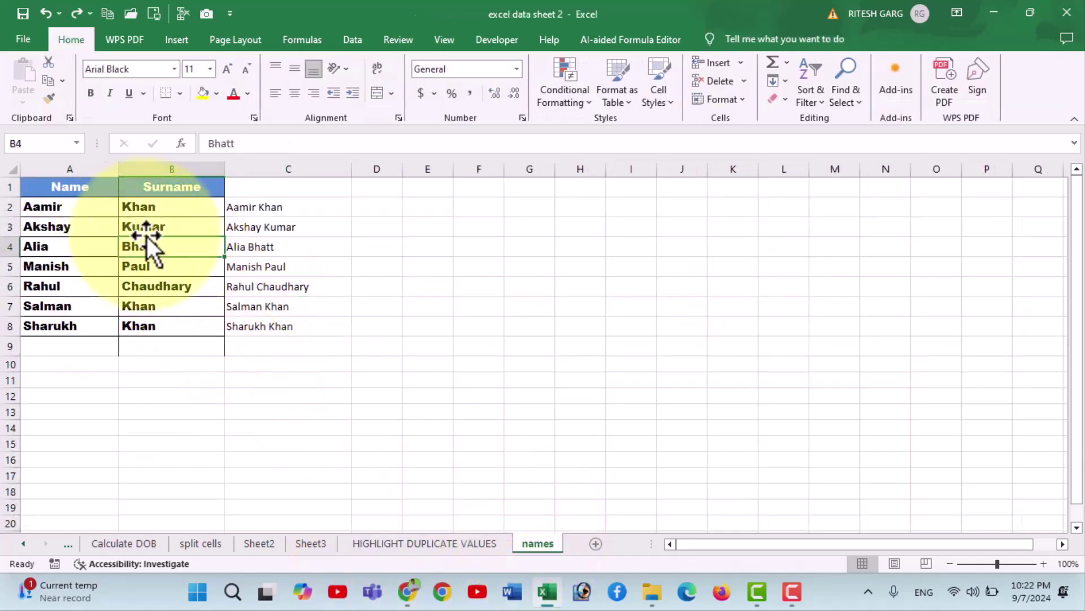
{"action": "key", "text": "ctrl+t"}
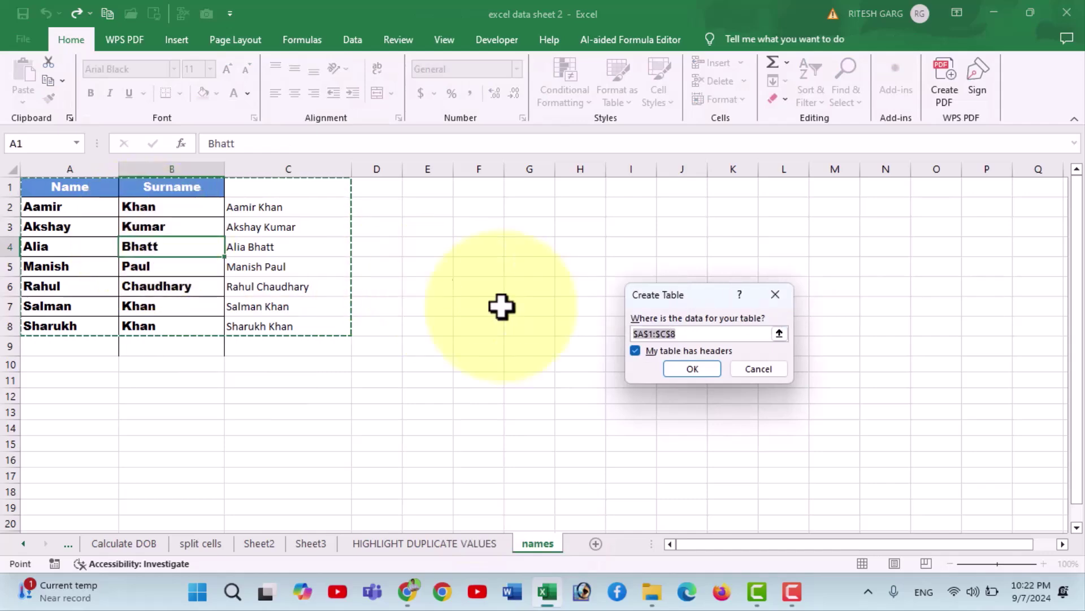
{"action": "left_click", "coordinate": [686, 371]}
{"action": "left_click", "coordinate": [300, 285]}
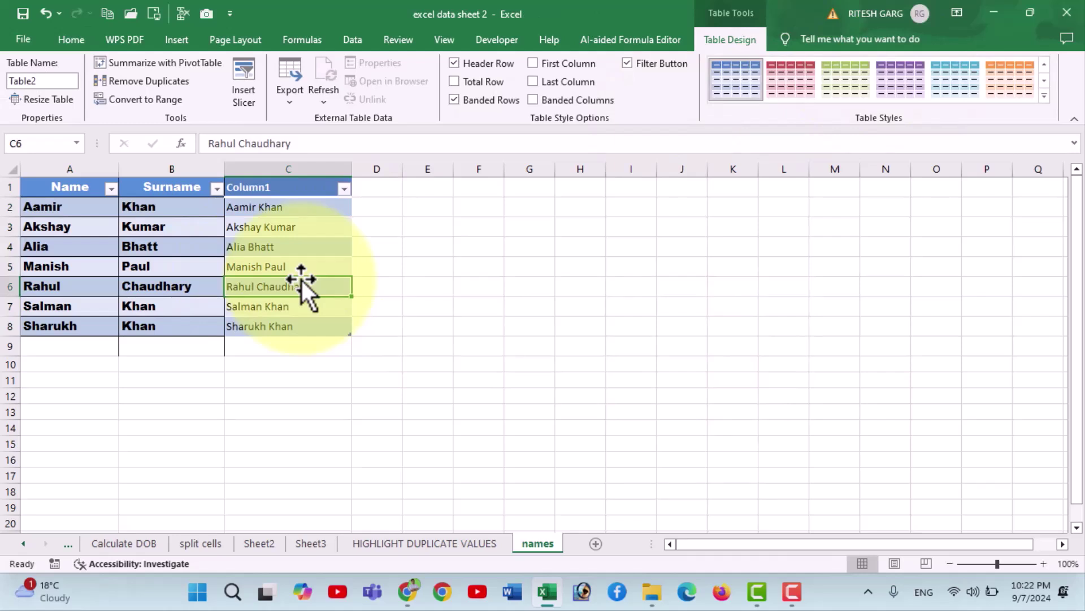
{"action": "key", "text": "ctrl+l"}
{"action": "key", "text": "ctrl+t"}
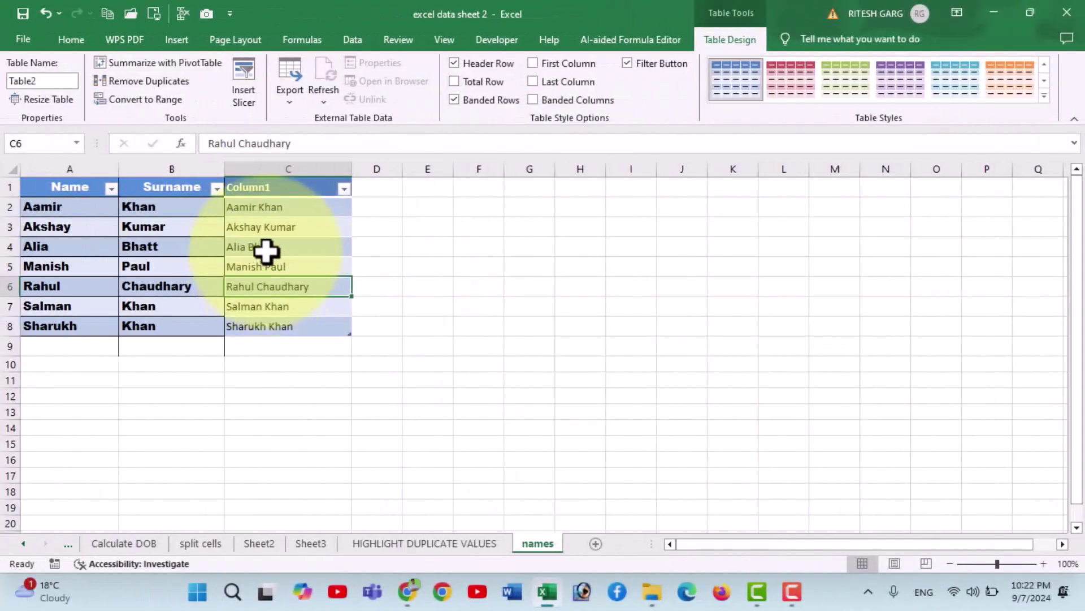
{"action": "key", "text": "ctrl+m"}
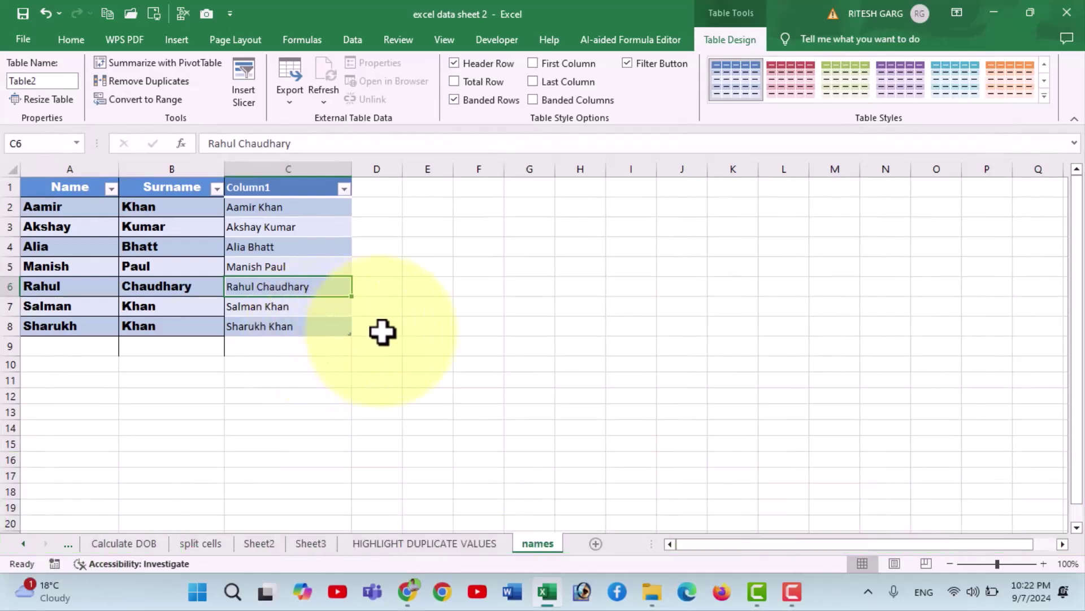
Create a new blank workbook and switch back to the excel data sheet 2 workbook
{"action": "key", "text": "ctrl+n"}
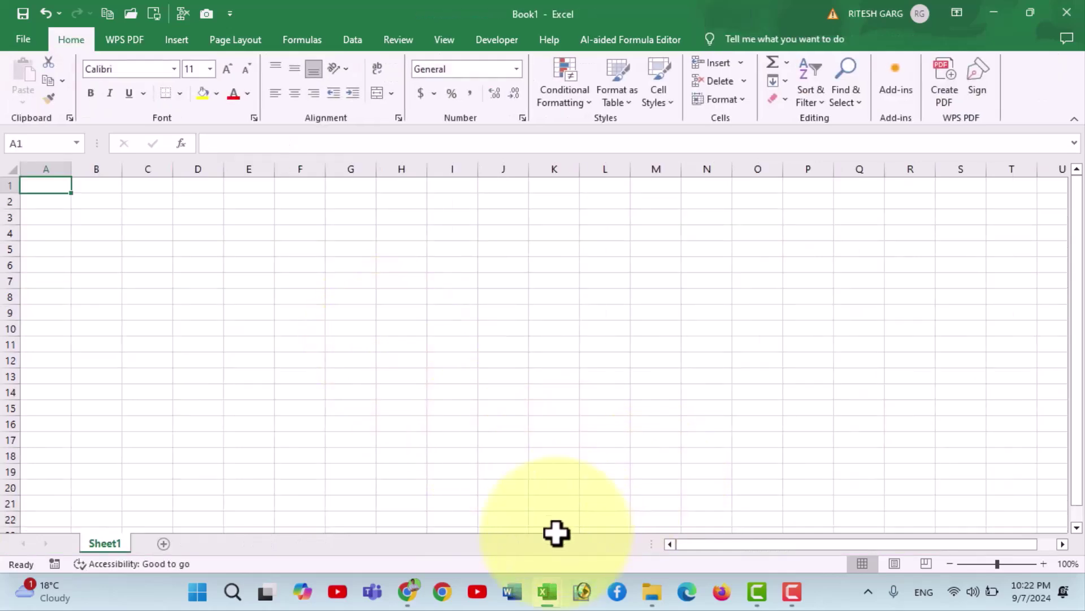
{"action": "mouse_move", "coordinate": [547, 591]}
{"action": "left_click", "coordinate": [519, 548]}
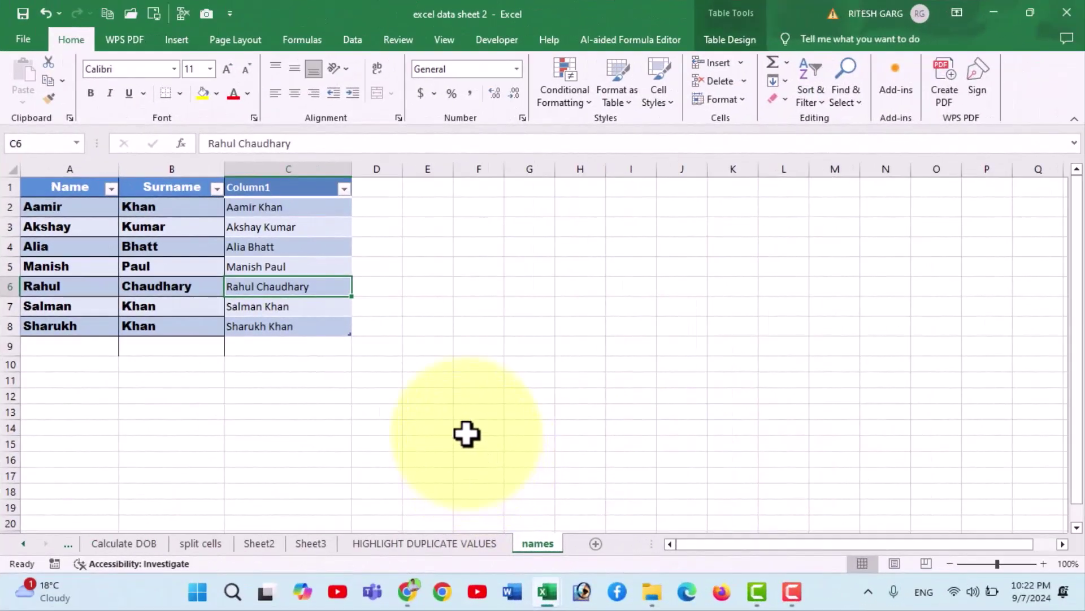
View the list of recent workbooks available to open, view the names sheet's print preview, and return to the sheet
{"action": "left_click", "coordinate": [372, 305]}
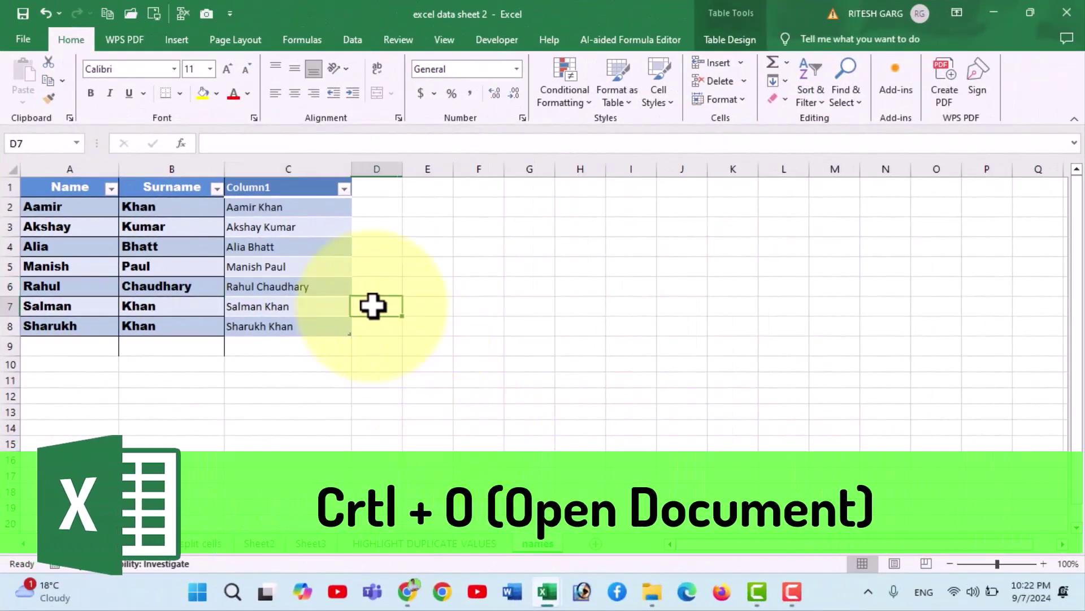
{"action": "key", "text": "ctrl+o"}
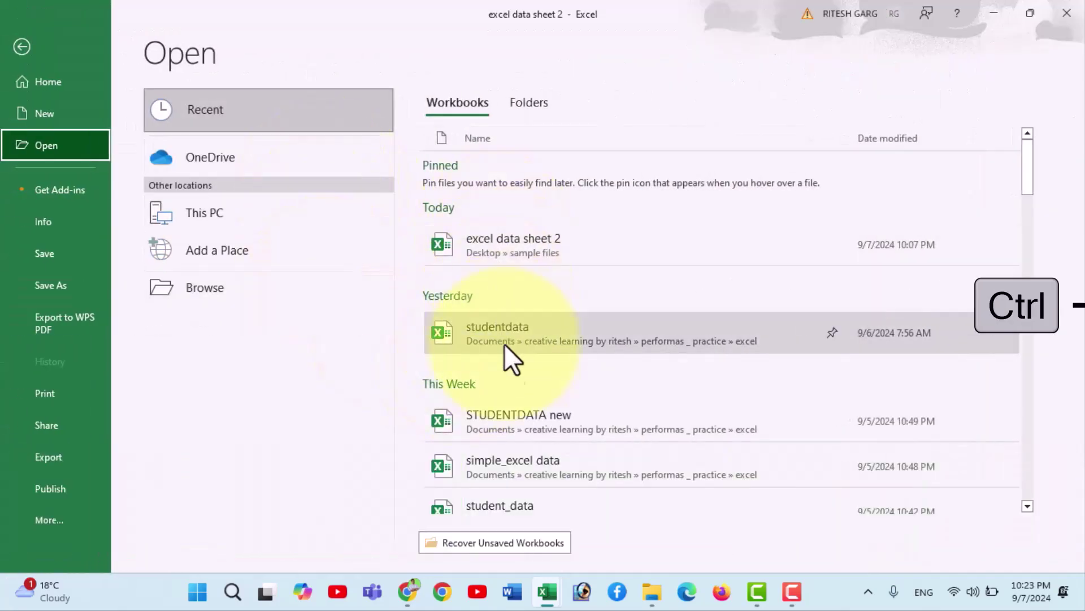
{"action": "left_click", "coordinate": [43, 42]}
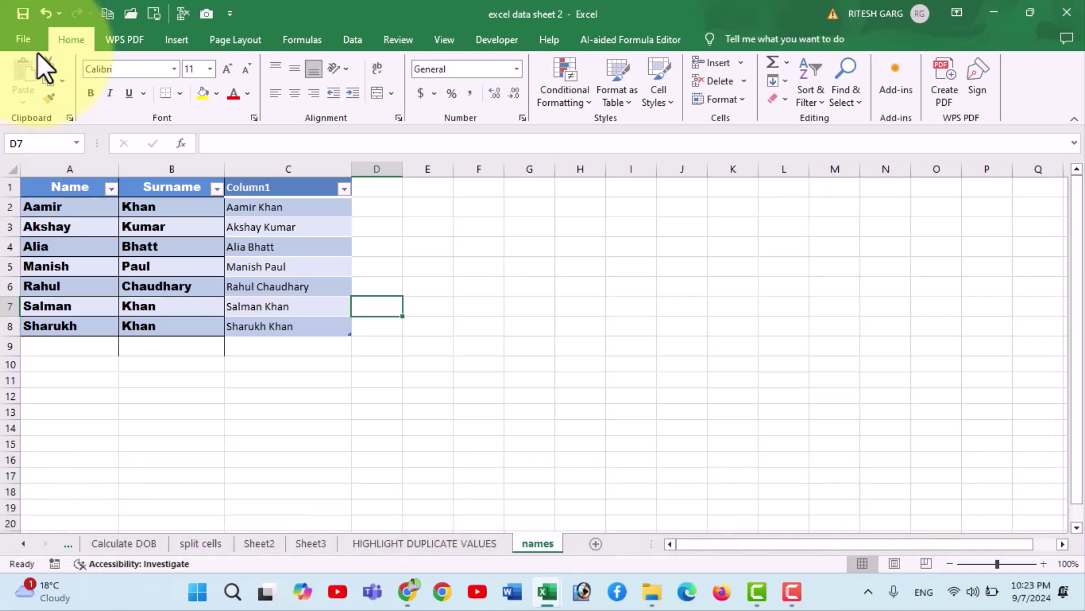
{"action": "key", "text": "ctrl+p"}
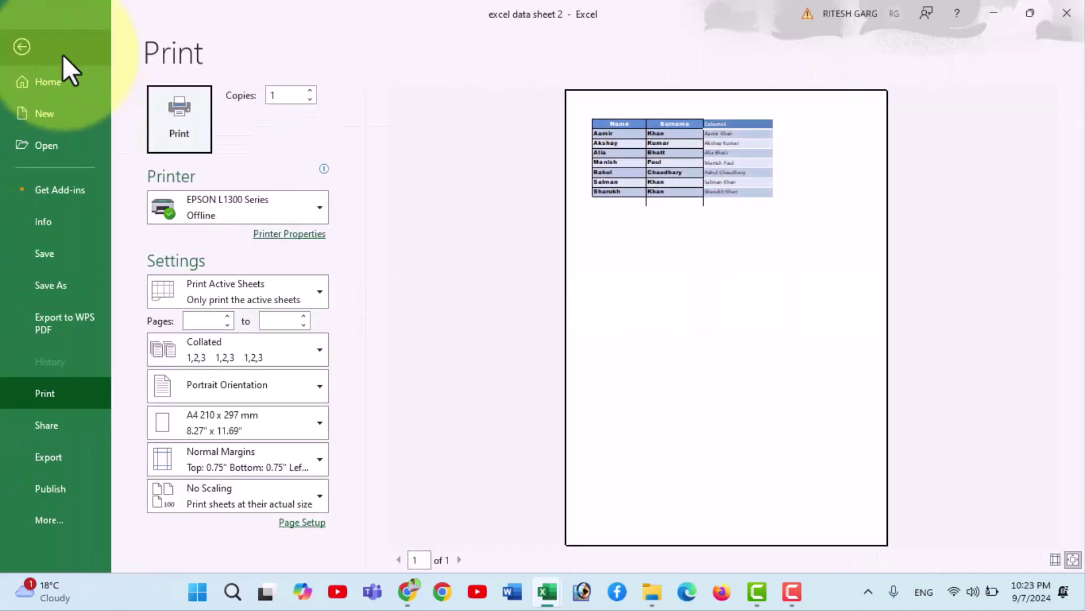
{"action": "left_click", "coordinate": [1, 50]}
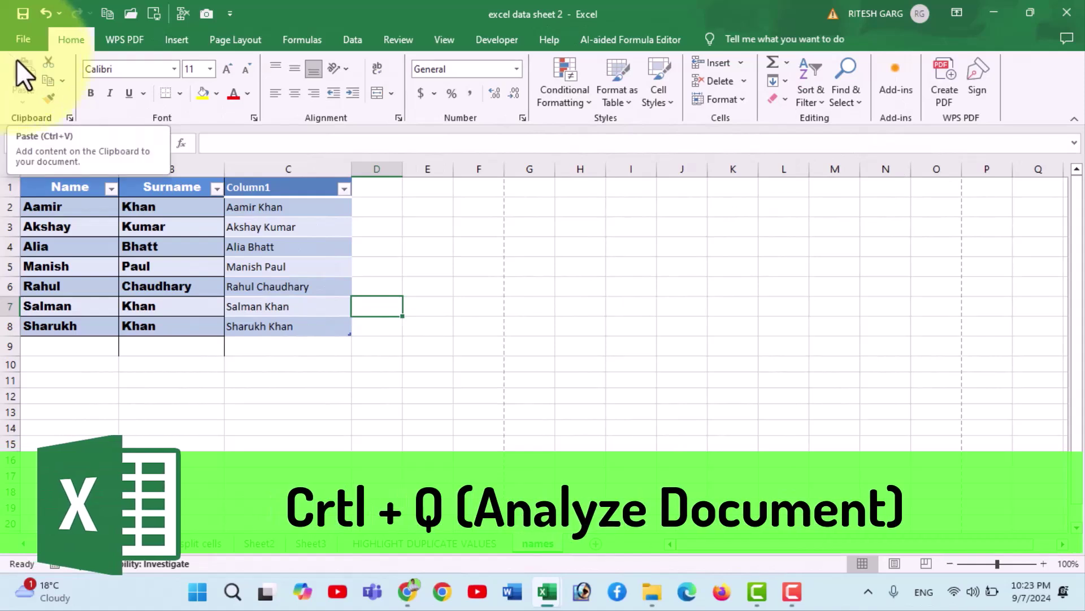
Select the first names and surnames in A2:B8 and open the Quick Analysis options for them
{"action": "left_click_drag", "start_coordinate": [70, 213], "coordinate": [184, 330]}
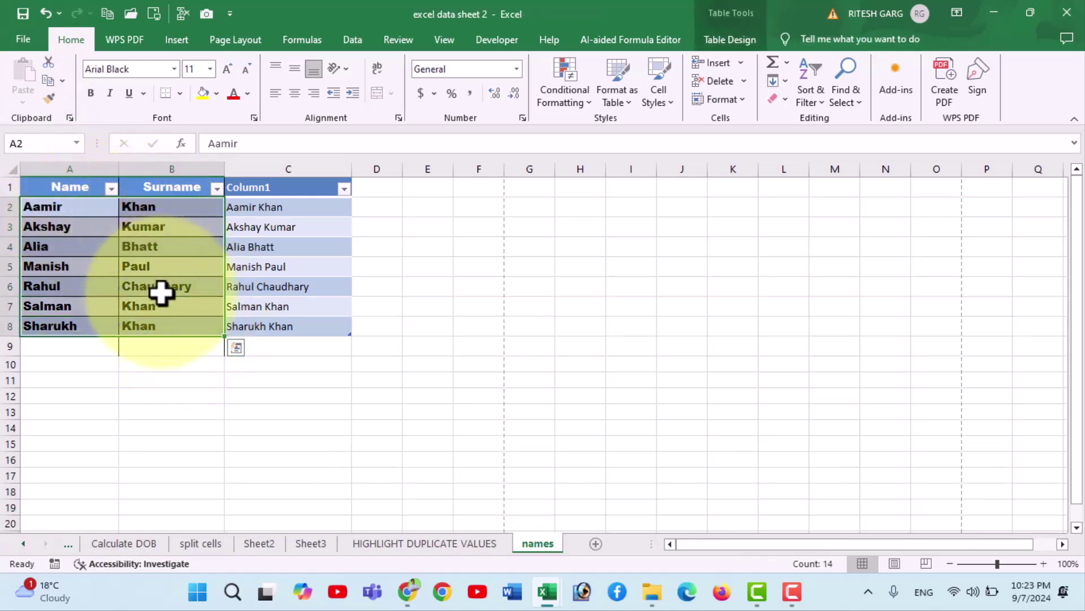
{"action": "key", "text": "ctrl+q"}
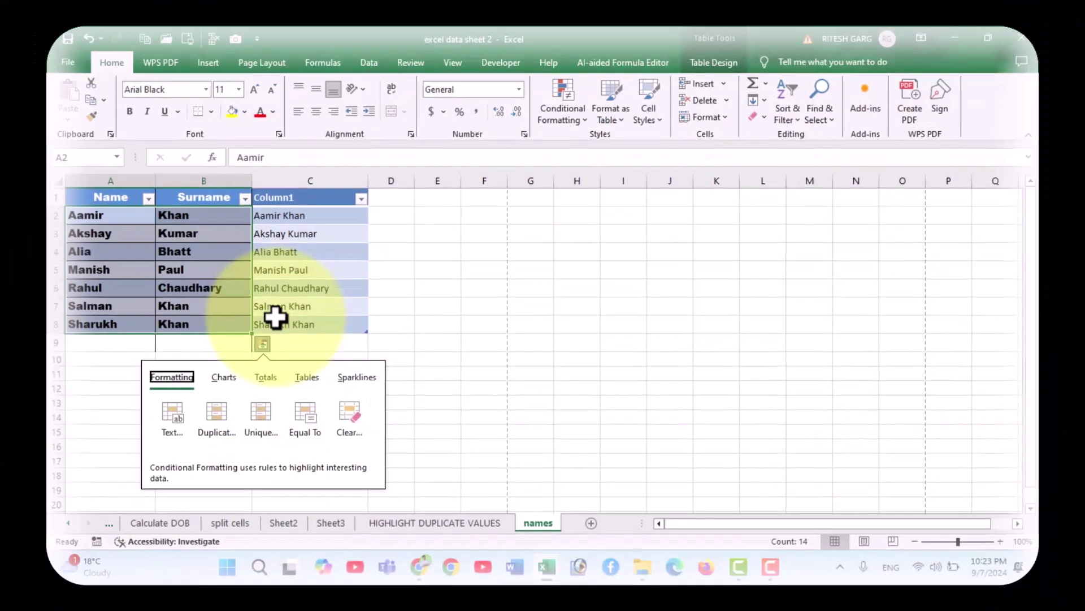
{"action": "left_click", "coordinate": [250, 319]}
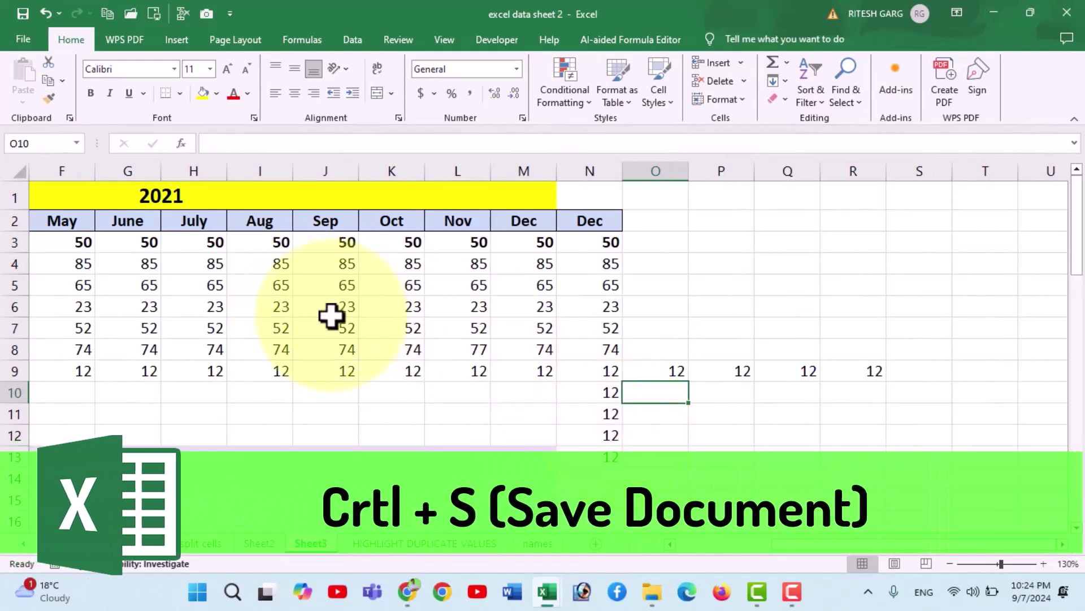
View the workbook's file options, return to the sheet, and save the excel data sheet 2 workbook
{"action": "left_click", "coordinate": [24, 39]}
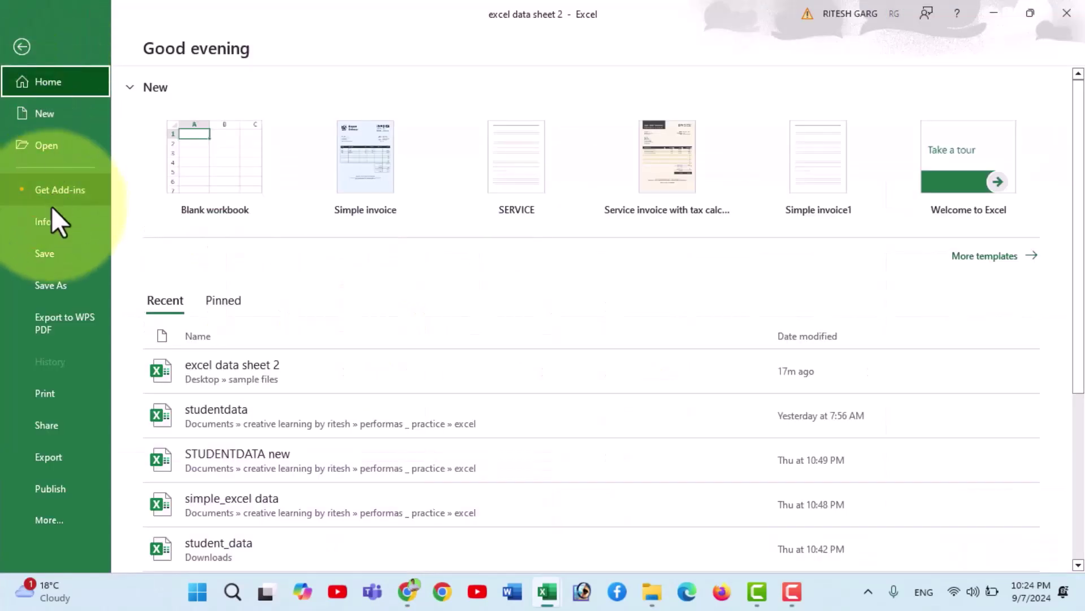
{"action": "left_click", "coordinate": [22, 47]}
{"action": "key", "text": "ctrl+s"}
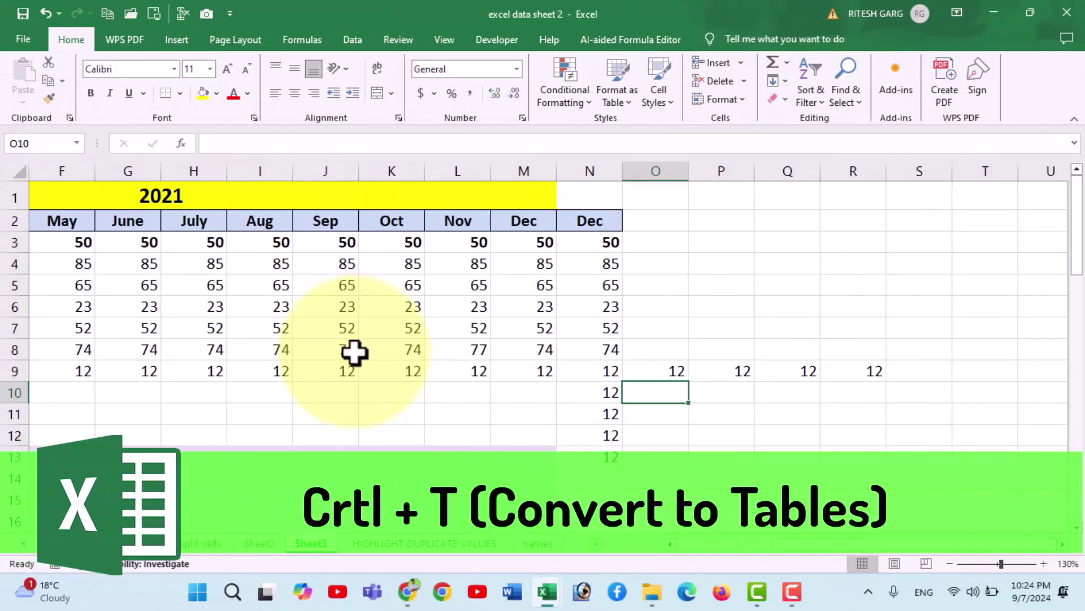
Underline the values in F4:N4 on Sheet3
{"action": "left_click", "coordinate": [387, 324]}
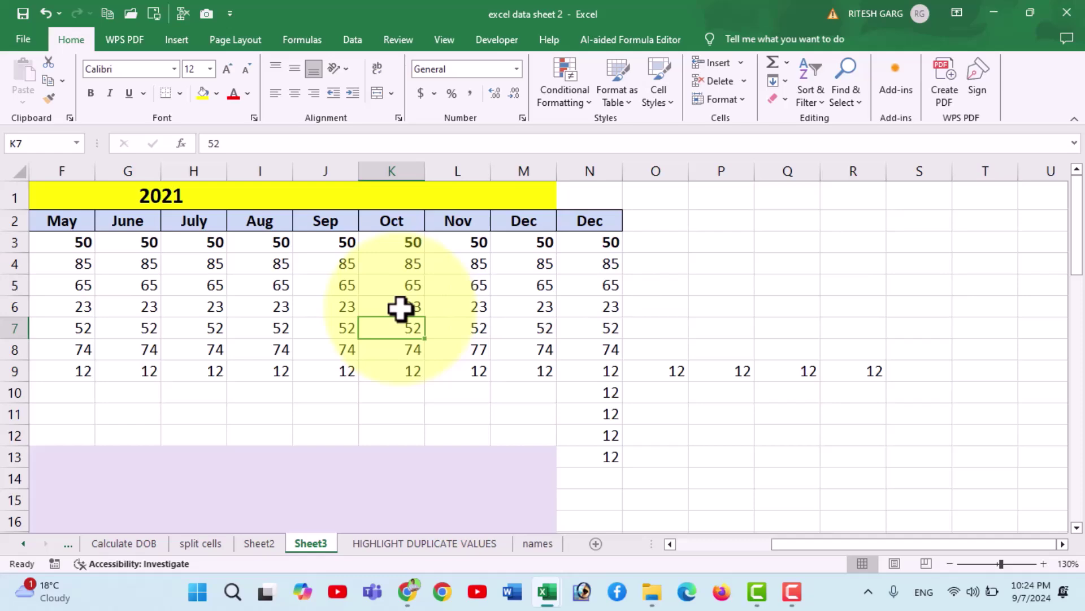
{"action": "key", "text": "ctrl+t"}
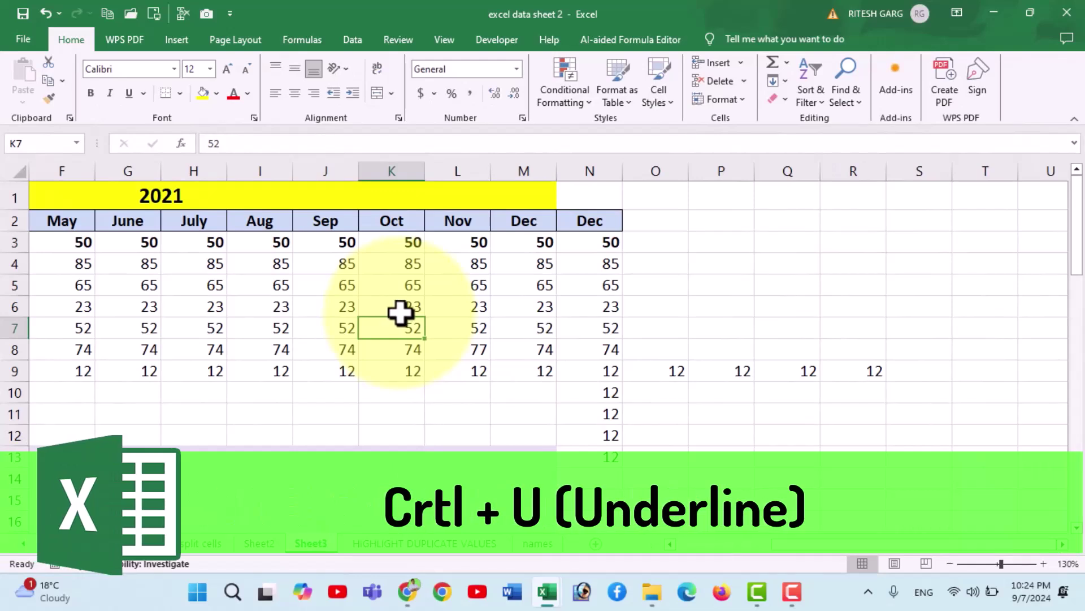
{"action": "left_click_drag", "start_coordinate": [77, 270], "coordinate": [568, 272]}
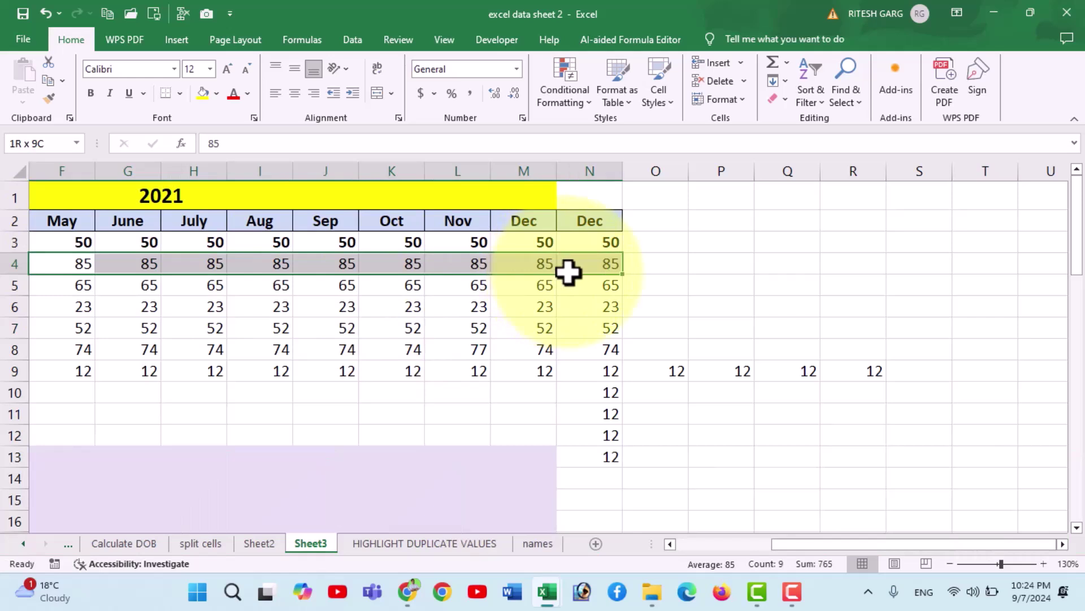
{"action": "key", "text": "ctrl+u"}
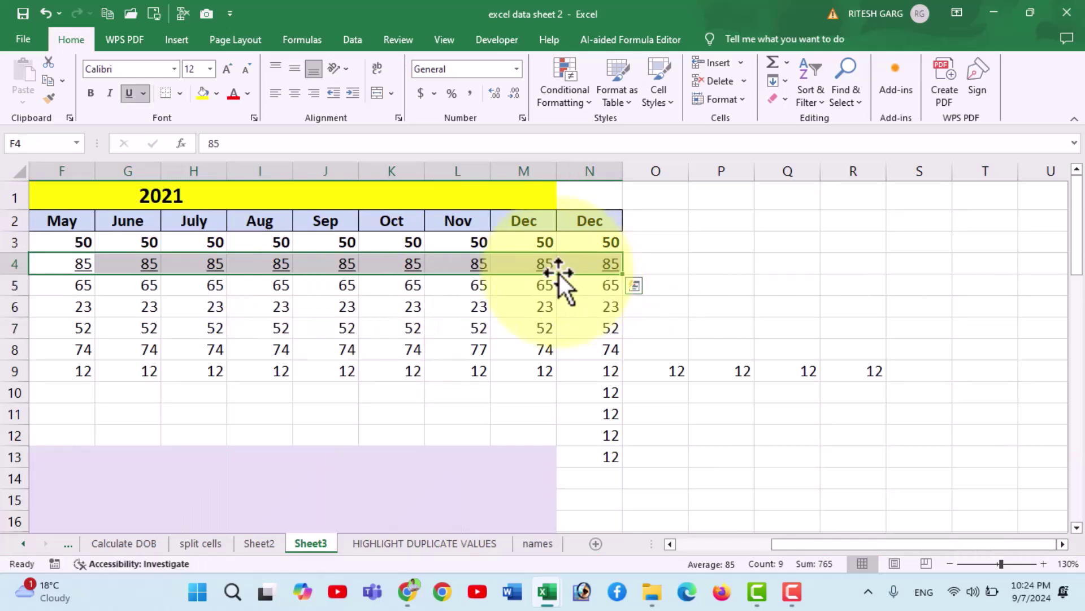
{"action": "left_click", "coordinate": [400, 281]}
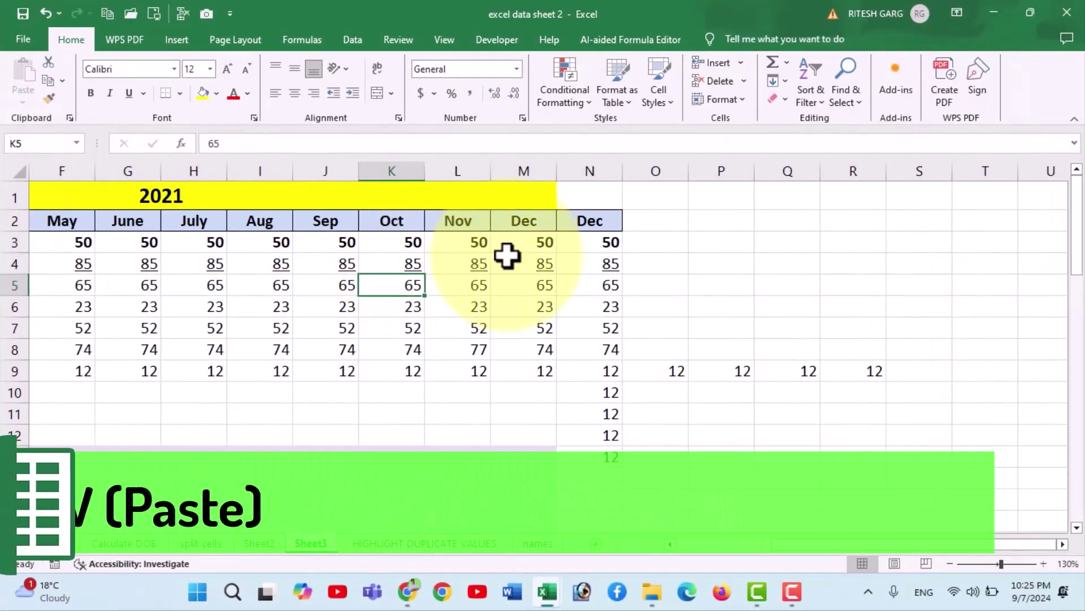
Try to copy the values in N3:N8 and paste them into O3:O8
{"action": "left_click_drag", "start_coordinate": [575, 250], "coordinate": [593, 350]}
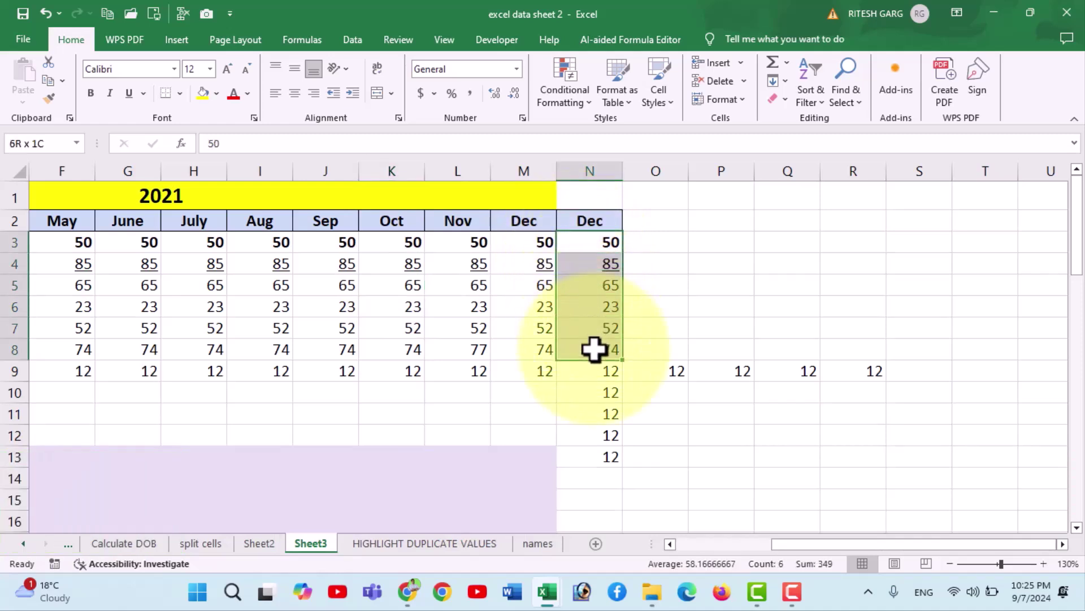
{"action": "key", "text": "ctrl+c"}
{"action": "left_click_drag", "start_coordinate": [659, 245], "coordinate": [675, 352]}
{"action": "key", "text": "ctrl+v"}
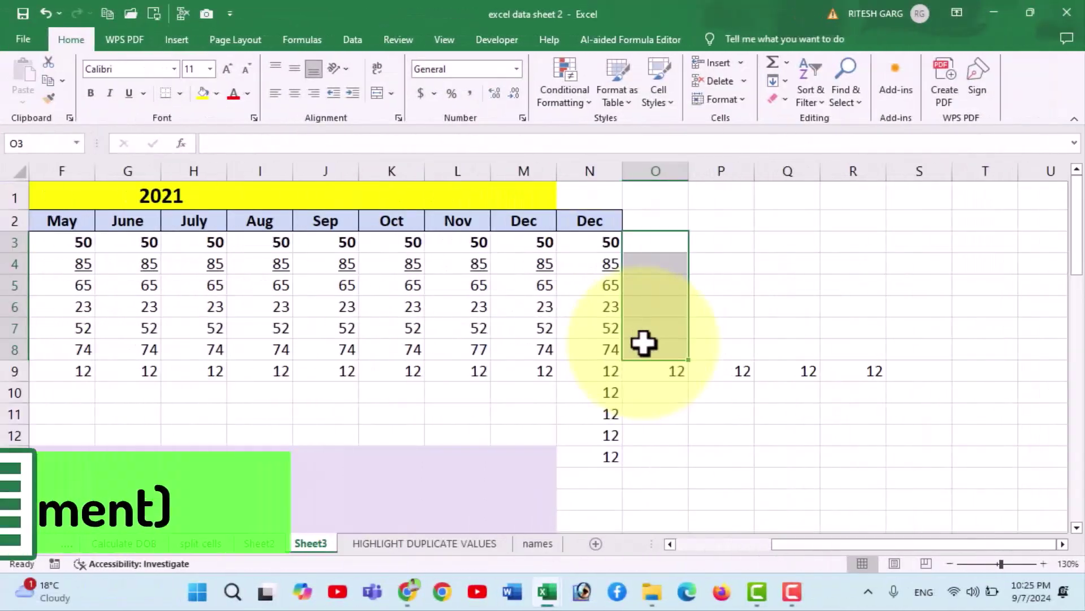
Try to close the workbook, and cancel closing at the request to save changes
{"action": "left_click", "coordinate": [208, 284]}
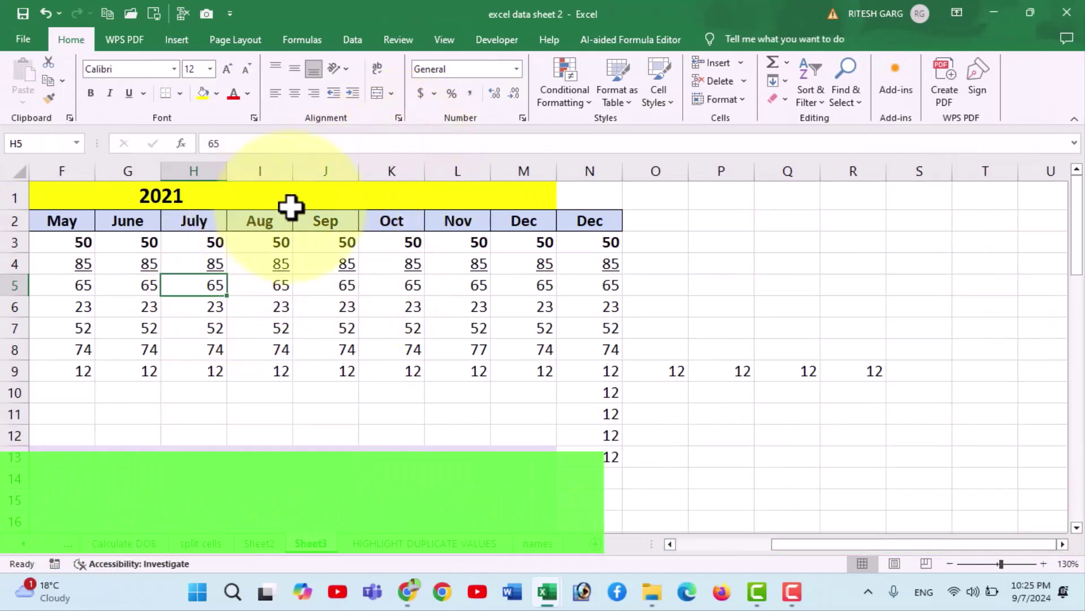
{"action": "key", "text": "ctrl+w"}
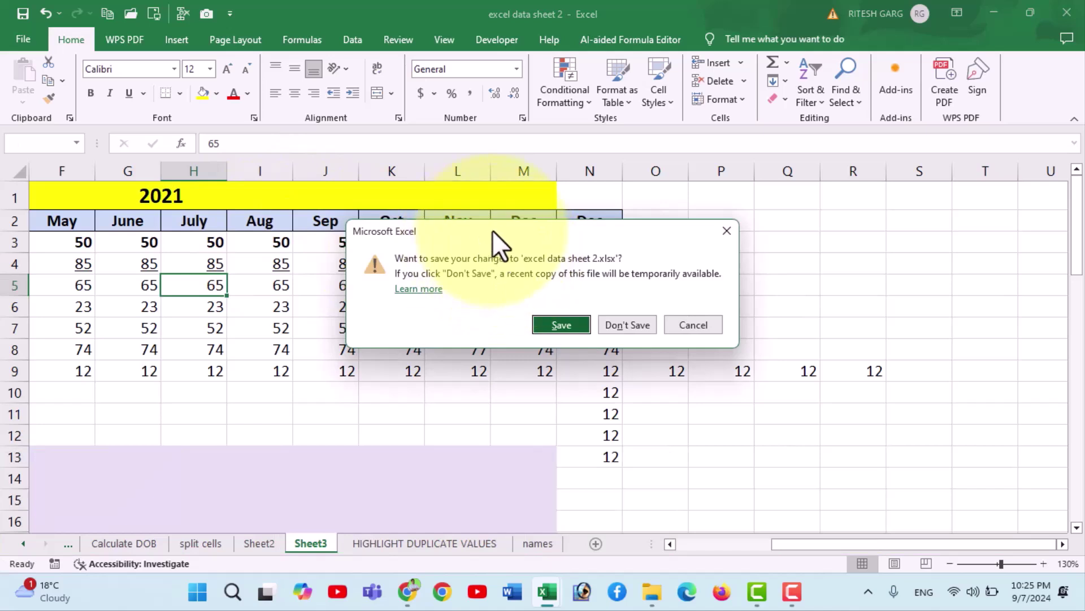
{"action": "left_click_drag", "start_coordinate": [491, 231], "coordinate": [441, 220]}
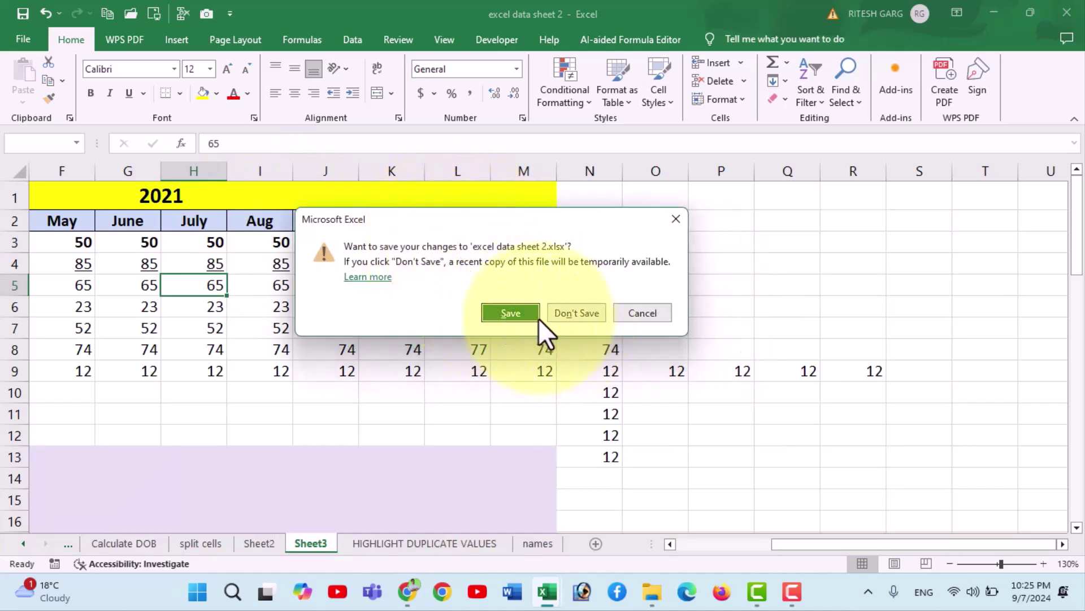
{"action": "left_click", "coordinate": [624, 316]}
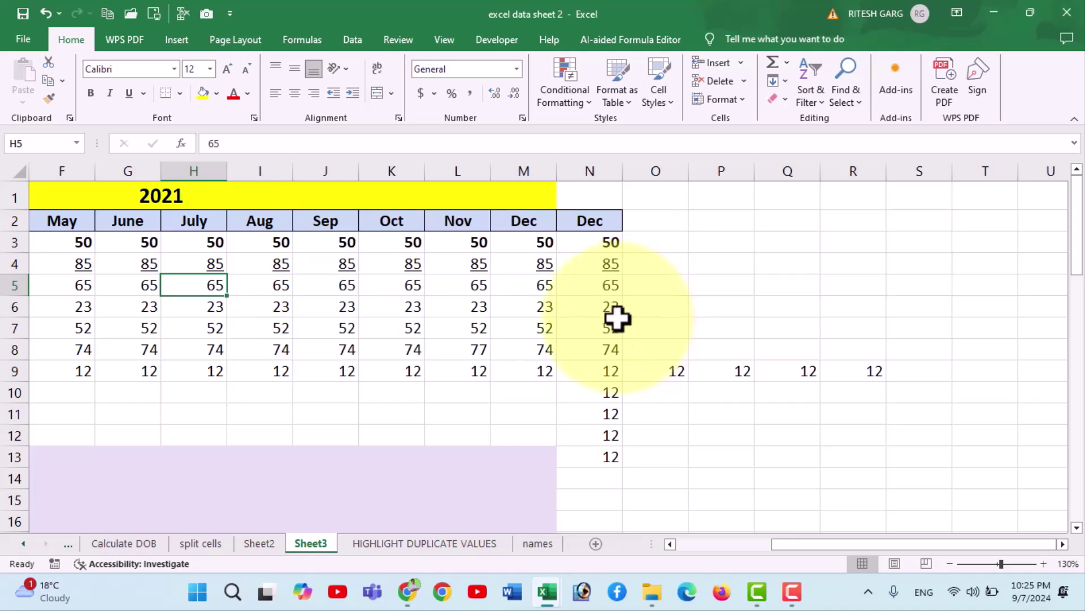
{"action": "key", "text": "ctrl+w"}
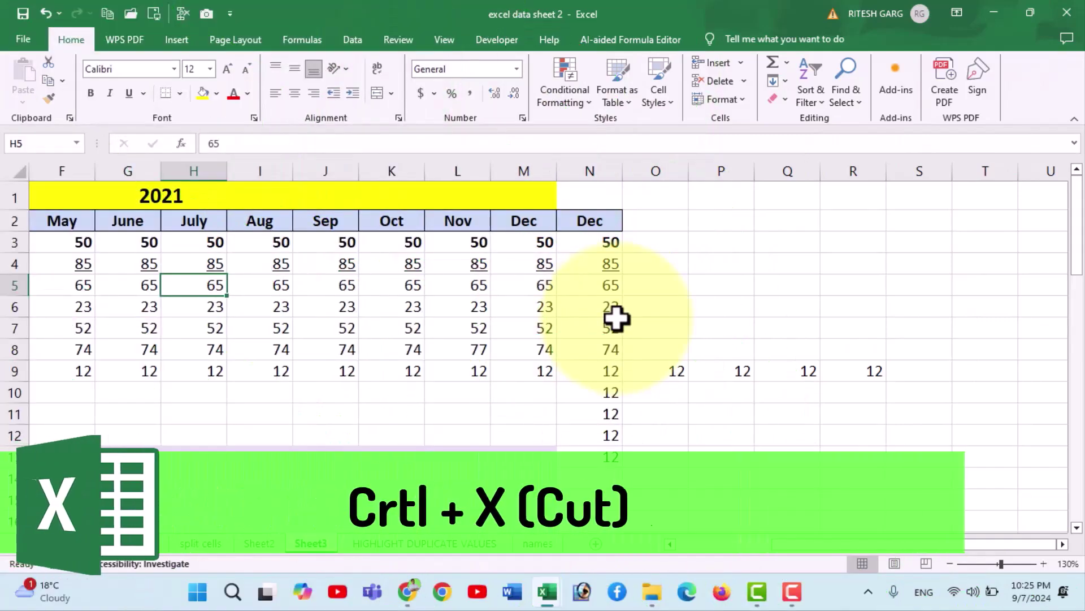
Cut the values in N3:N13 and paste them into column S starting at S3
{"action": "left_click_drag", "start_coordinate": [600, 242], "coordinate": [607, 452]}
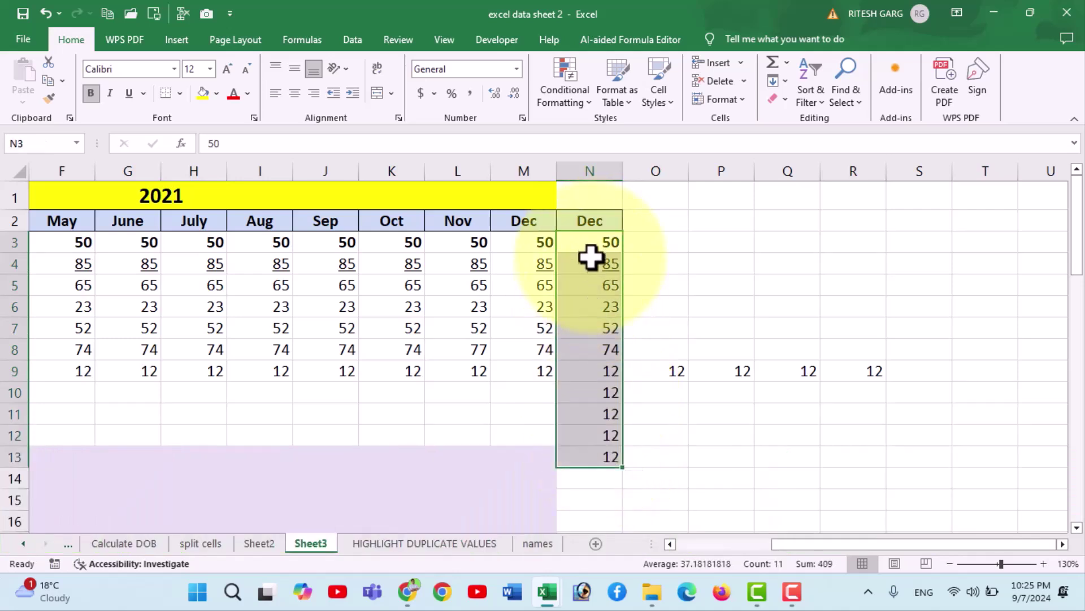
{"action": "key", "text": "ctrl+x"}
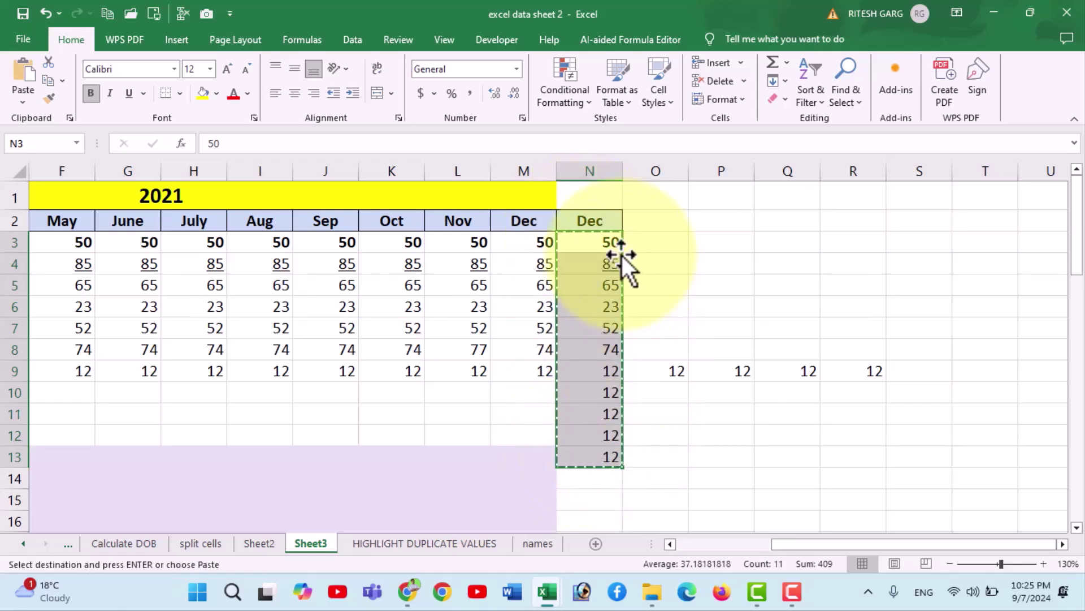
{"action": "left_click", "coordinate": [912, 241]}
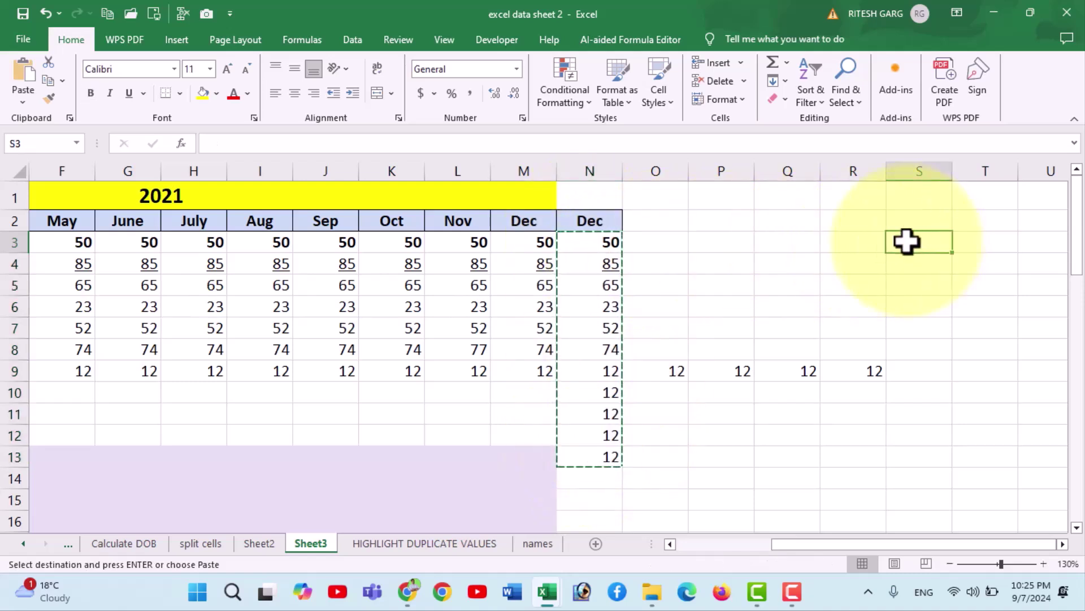
{"action": "key", "text": "ctrl+v"}
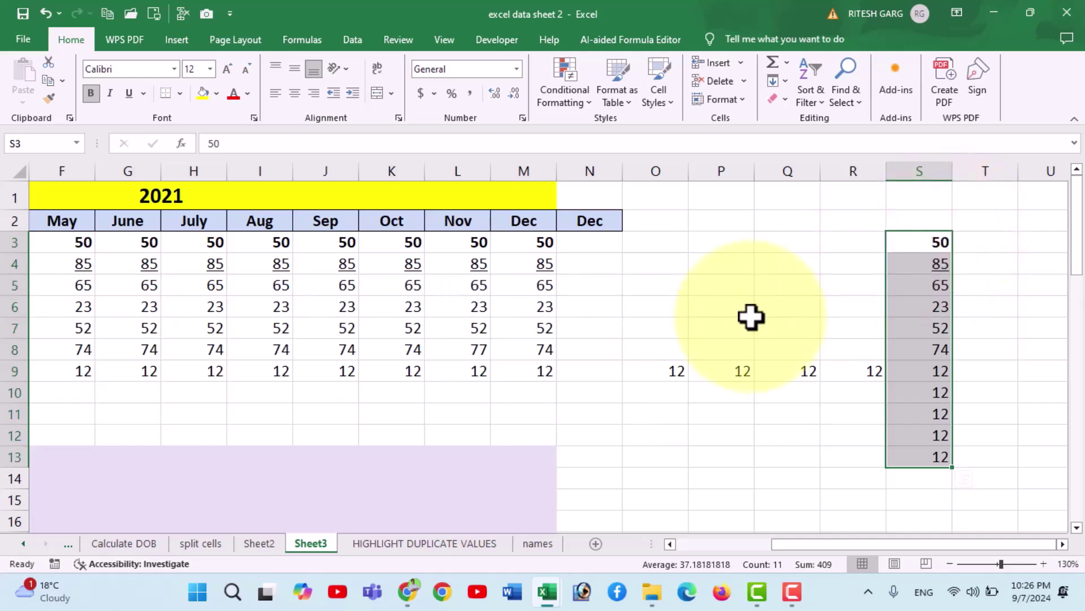
Enter 56 in cell N12 and 95 in cell O12
{"action": "left_click", "coordinate": [597, 432]}
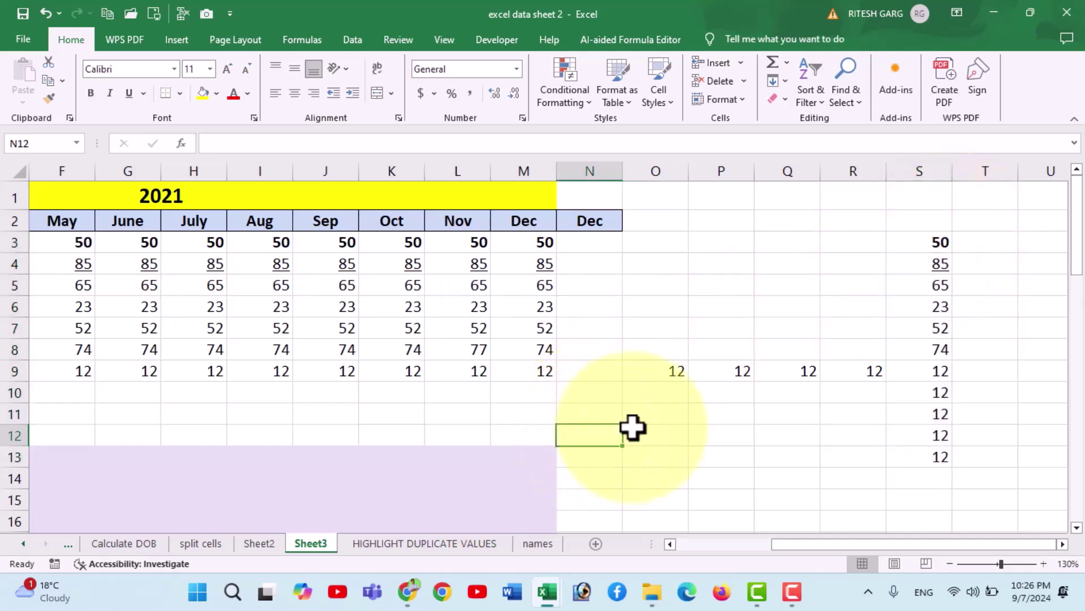
{"action": "type", "text": "56"}
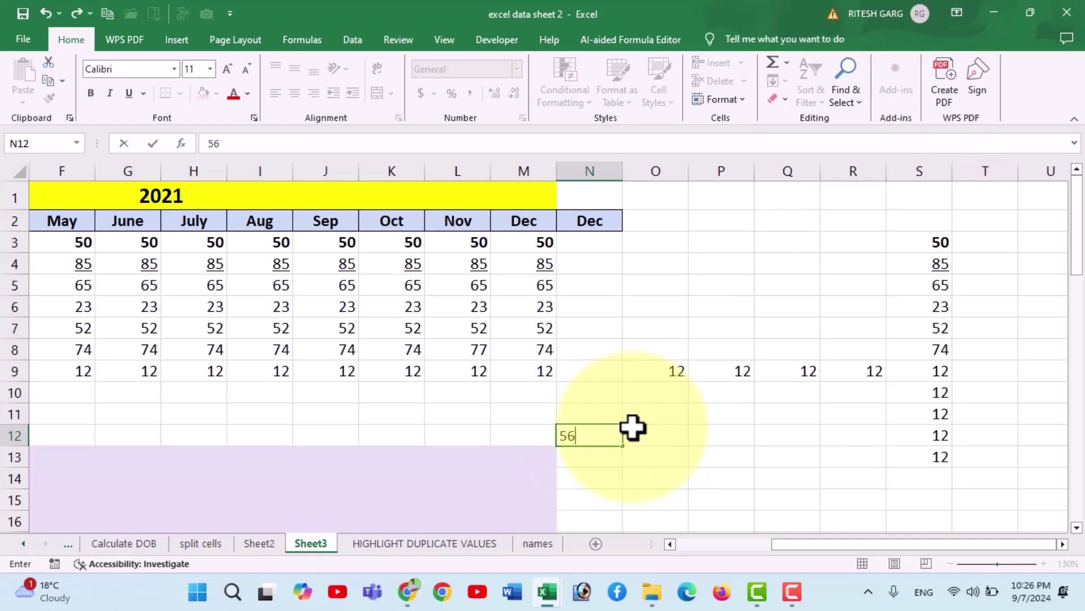
{"action": "left_click", "coordinate": [632, 428]}
{"action": "type", "text": "9"}
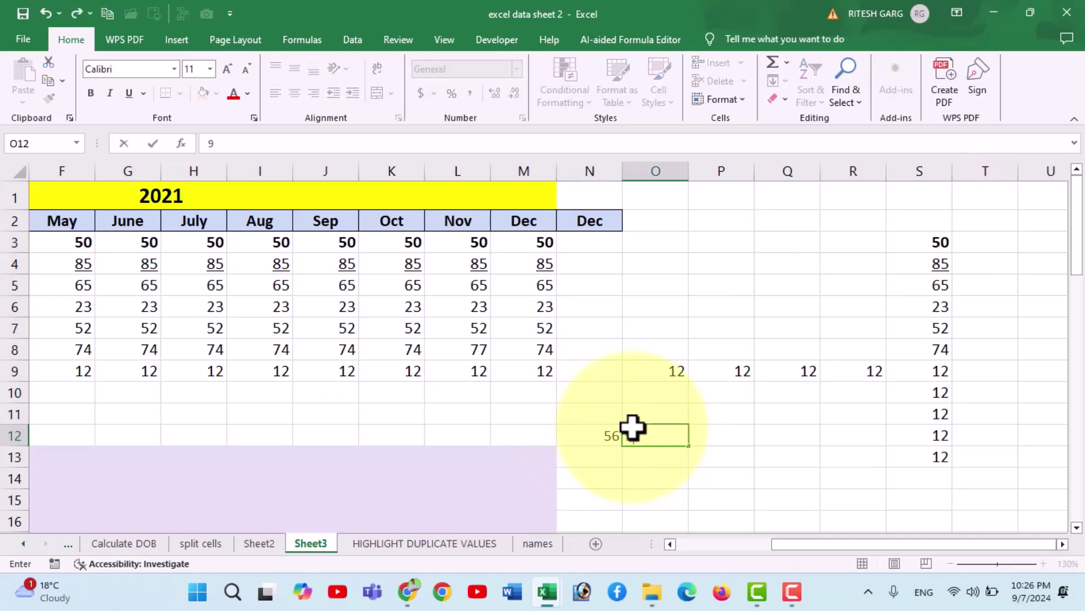
{"action": "type", "text": "5"}
{"action": "key", "text": "Tab"}
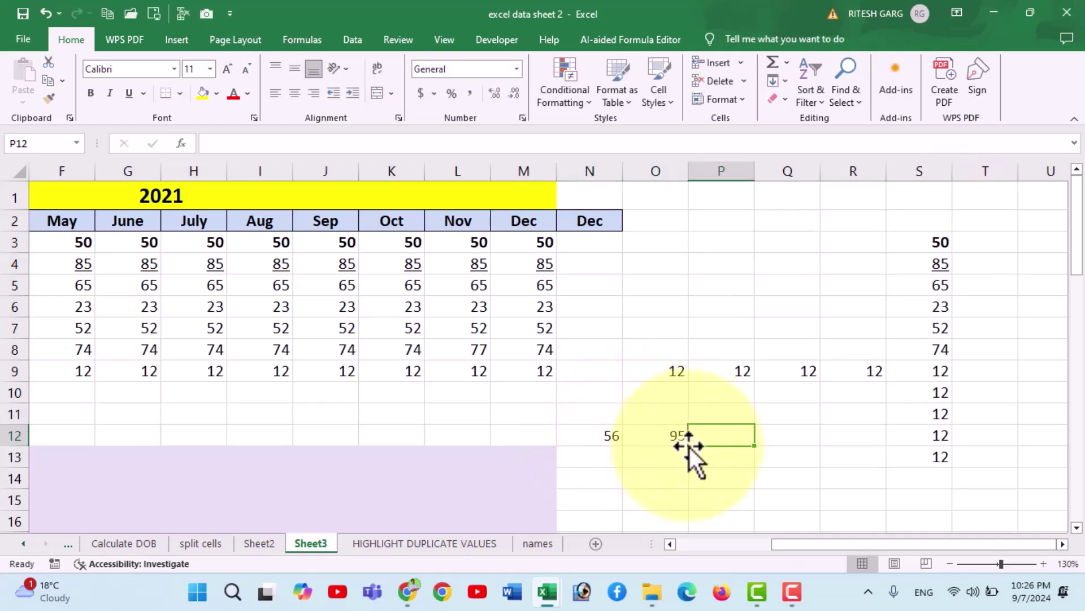
Undo the entry in O12 and redo it, twice in a row
{"action": "key", "text": "ctrl+z"}
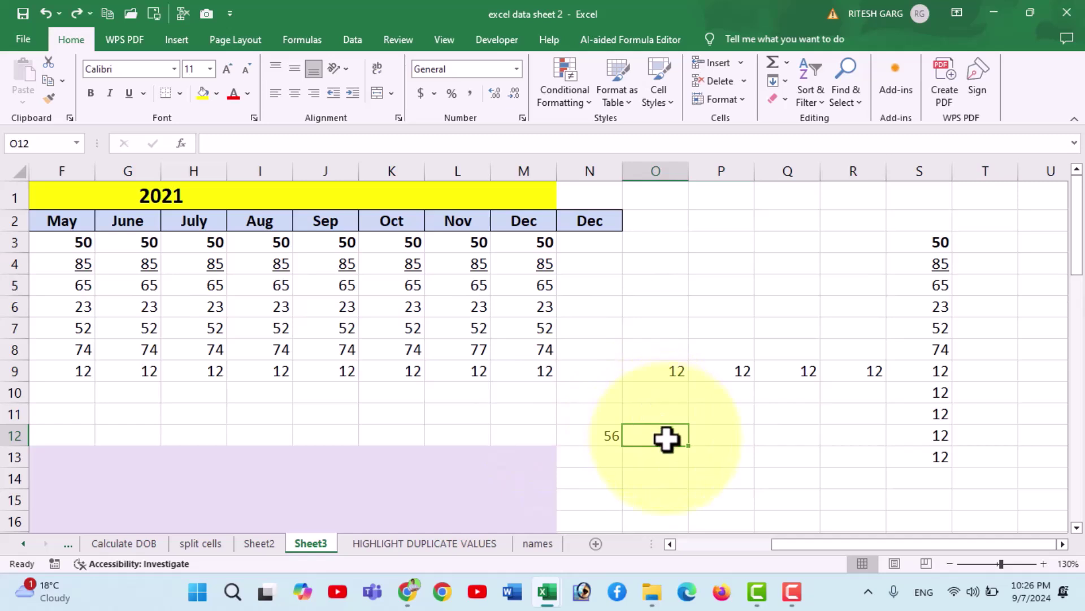
{"action": "key", "text": "ctrl+y"}
{"action": "left_click", "coordinate": [42, 13]}
{"action": "key", "text": "ctrl+y"}
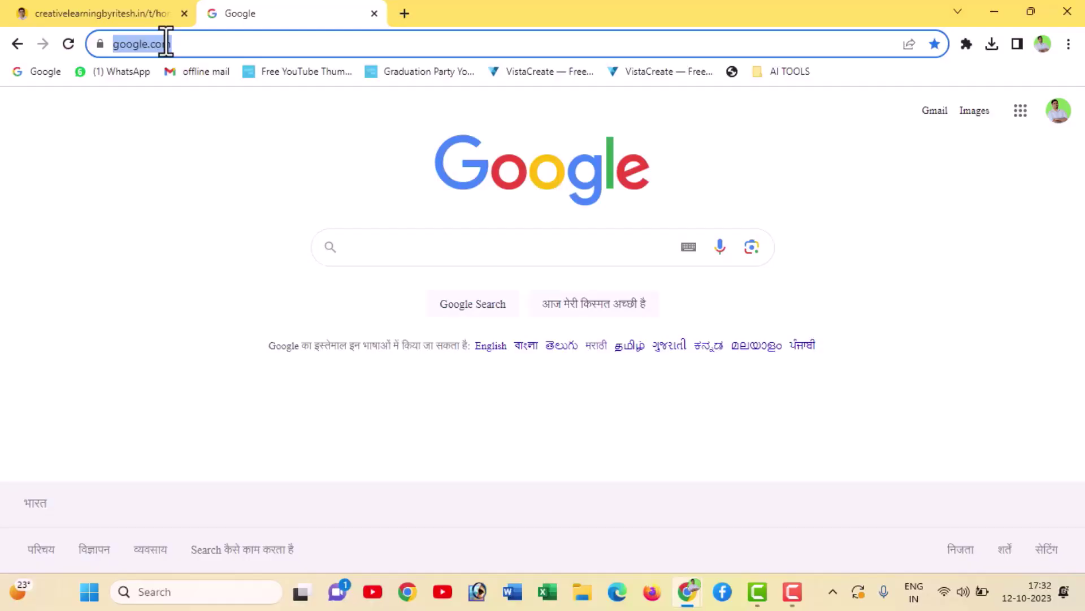
{"action": "type", "text": "www"}
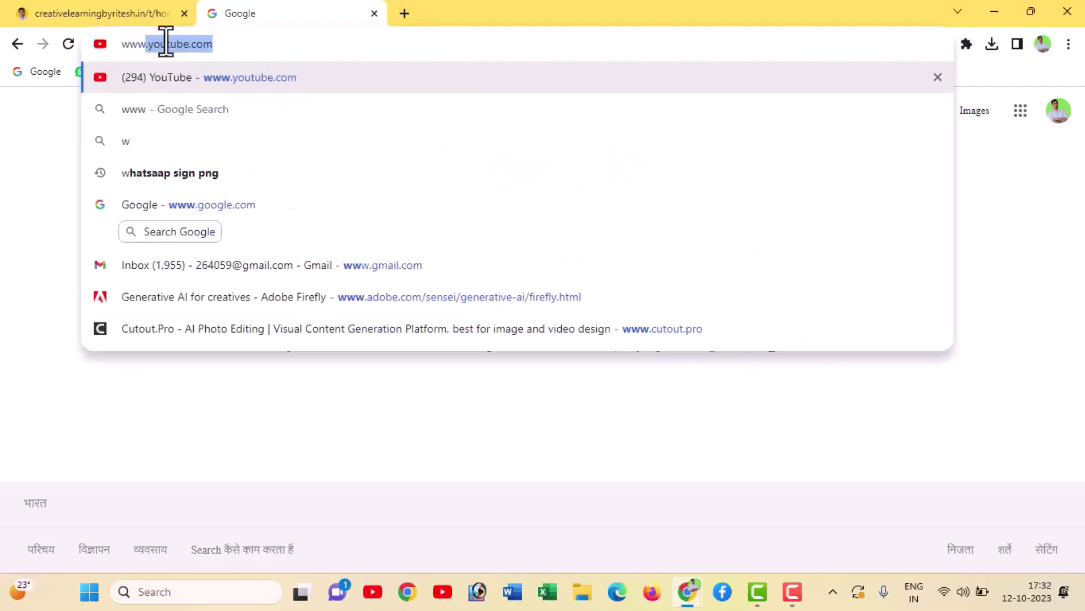
{"action": "type", "text": ".creat"}
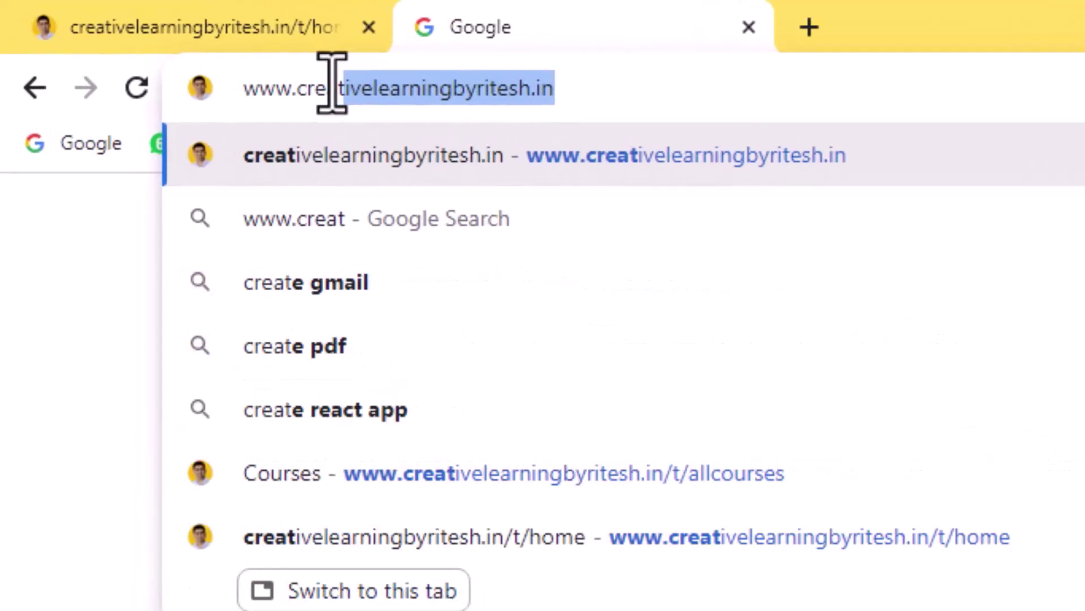
{"action": "key", "text": "End"}
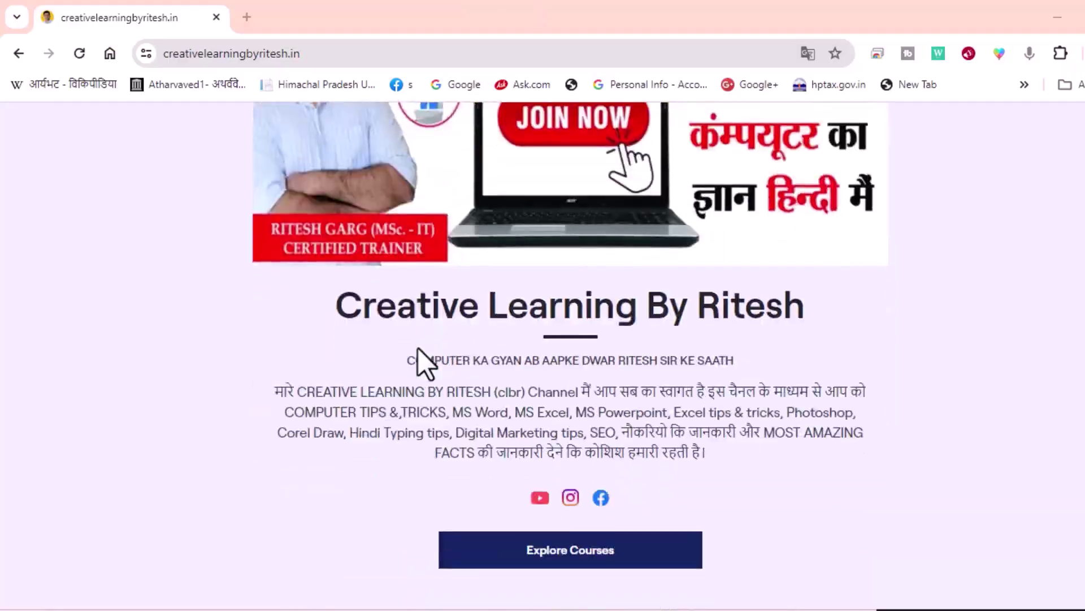
{"action": "scroll", "coordinate": [419, 349], "scroll_direction": "down", "scroll_amount": 5}
{"action": "scroll", "coordinate": [418, 356], "scroll_direction": "down", "scroll_amount": 6}
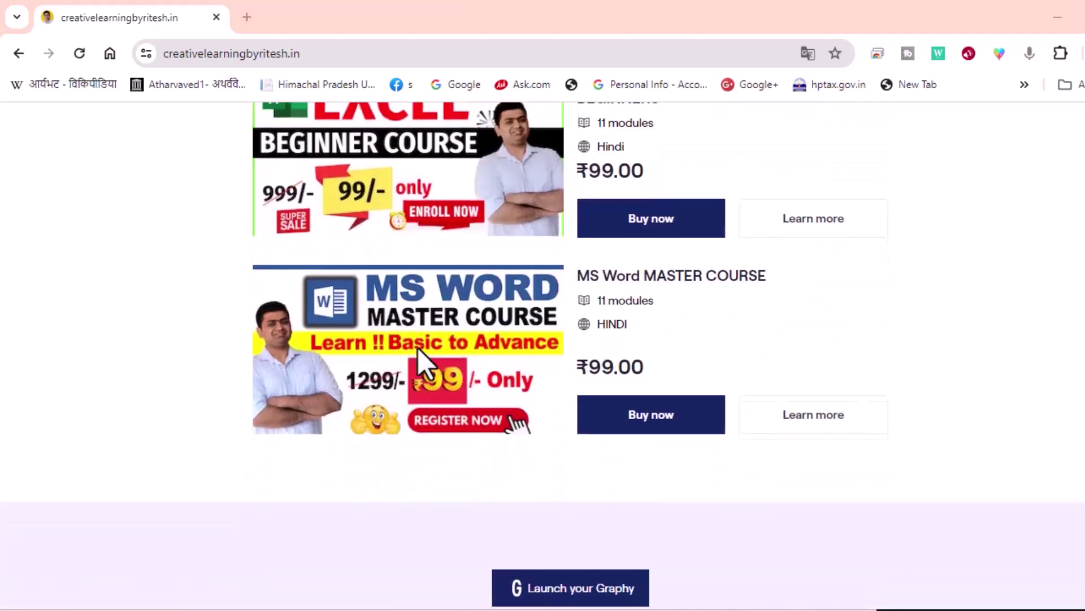
{"action": "scroll", "coordinate": [421, 362], "scroll_direction": "up", "scroll_amount": 1}
{"action": "scroll", "coordinate": [395, 260], "scroll_direction": "up", "scroll_amount": 1}
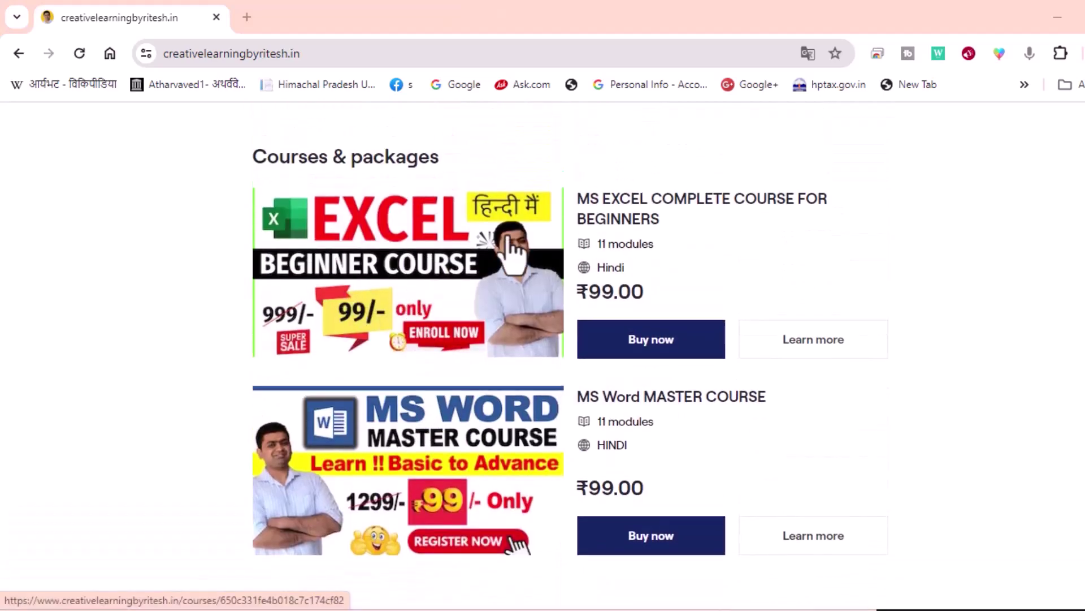
Choose to buy the MS EXCEL COMPLETE COURSE FOR BEGINNERS and look through its list of lessons
{"action": "left_click", "coordinate": [674, 350]}
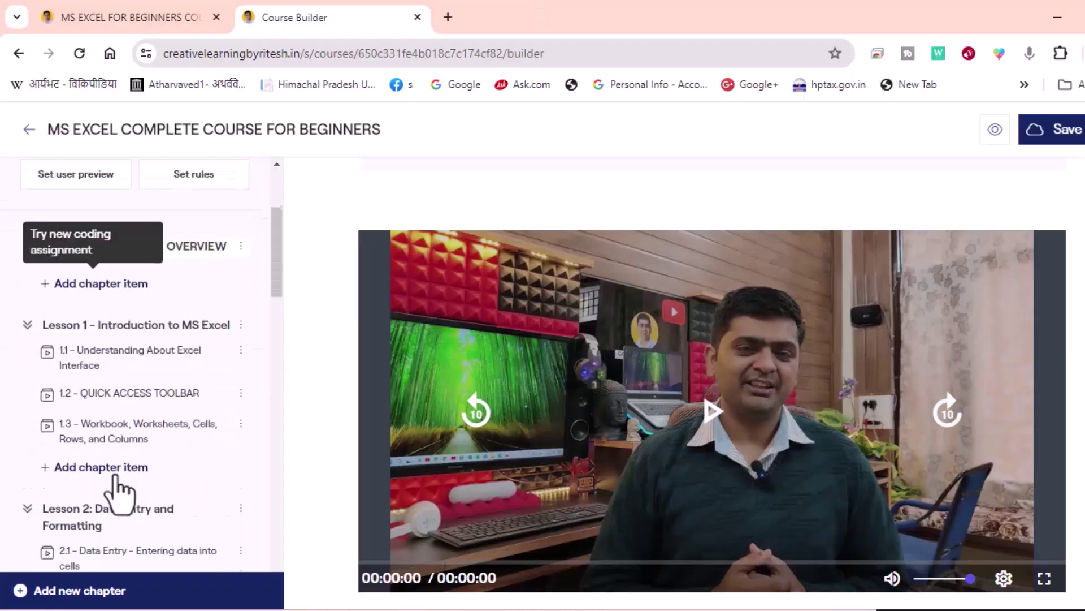
{"action": "scroll", "coordinate": [119, 489], "scroll_direction": "down", "scroll_amount": 8}
{"action": "scroll", "coordinate": [116, 477], "scroll_direction": "down", "scroll_amount": 12}
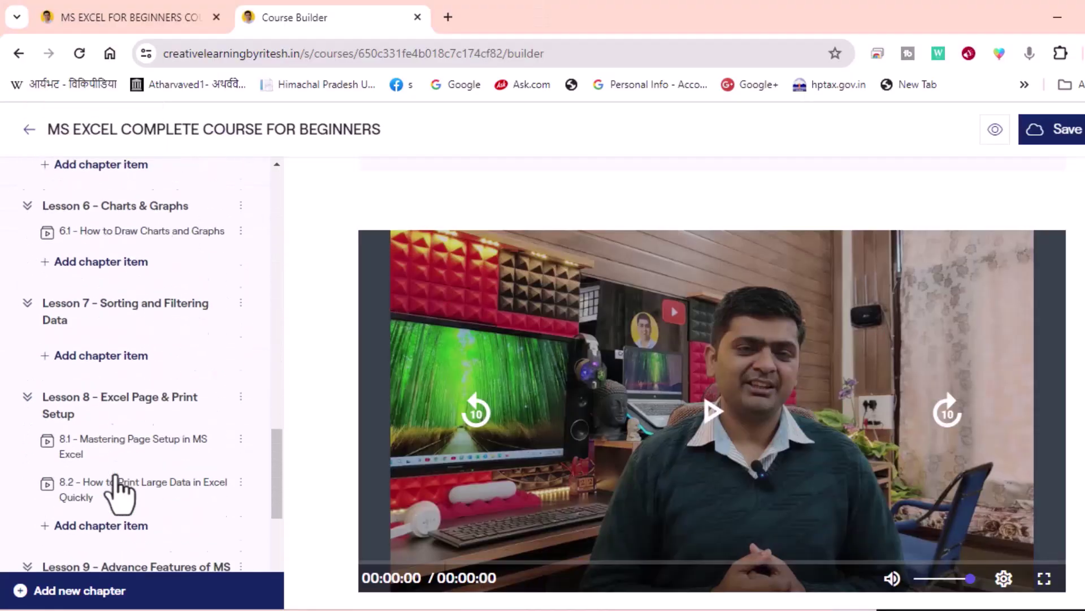
{"action": "scroll", "coordinate": [116, 473], "scroll_direction": "up", "scroll_amount": 10}
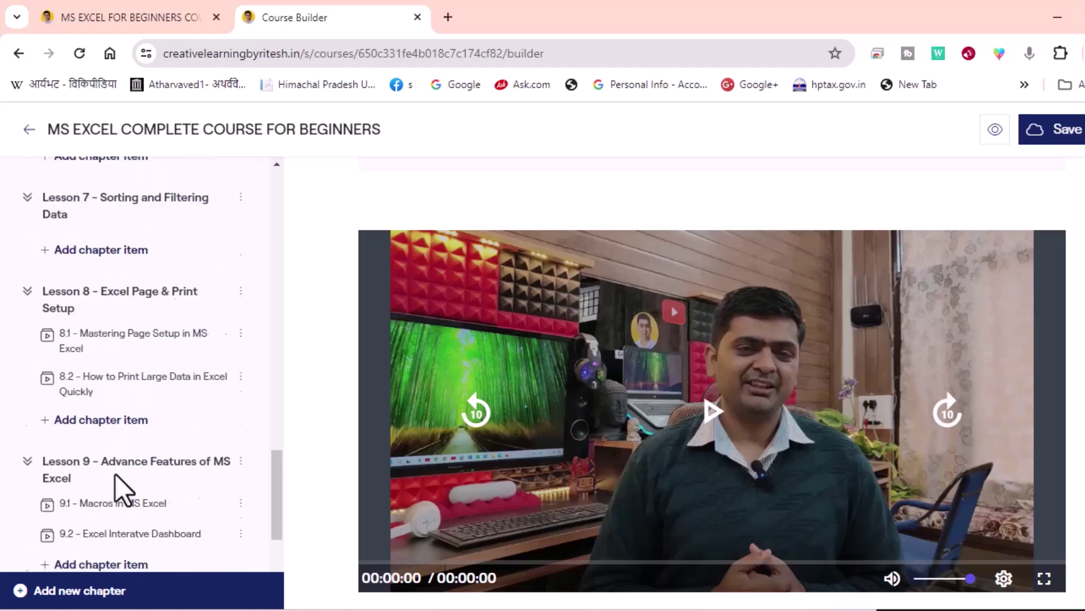